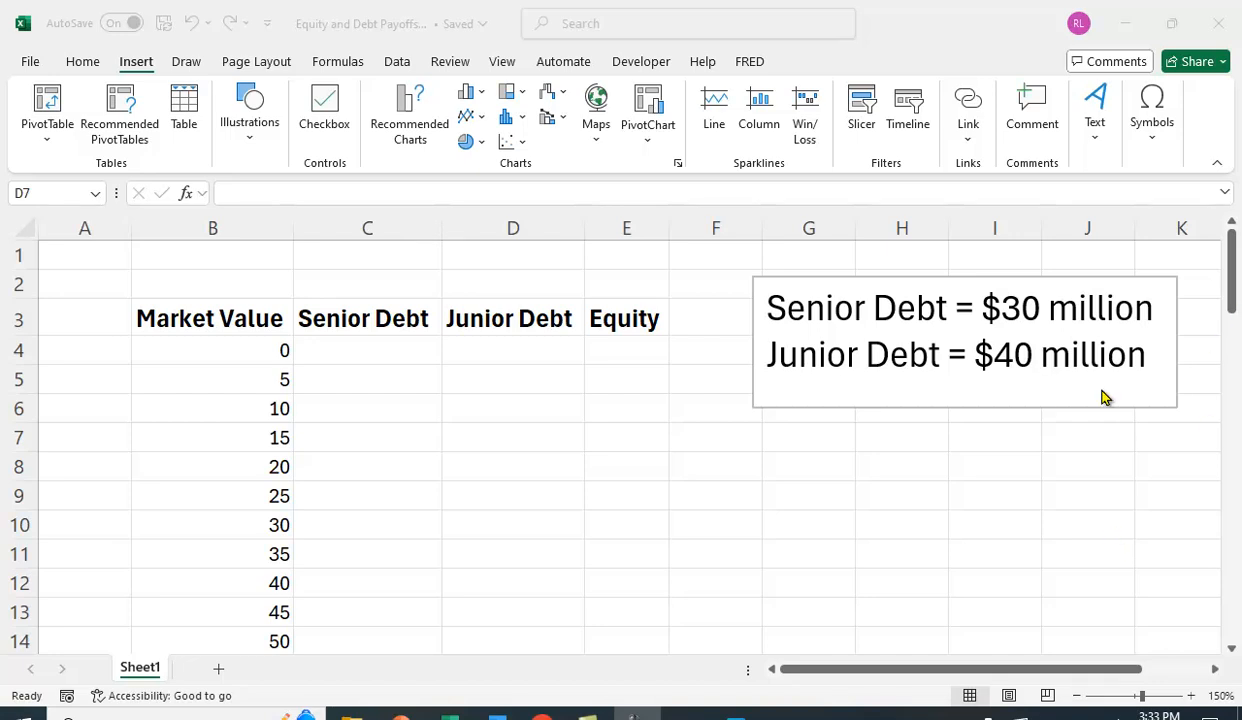
Enter the formula =IF(B4<30,B4,30) in cell C4 for the first senior debt payoff.
{"action": "left_click", "coordinate": [349, 350]}
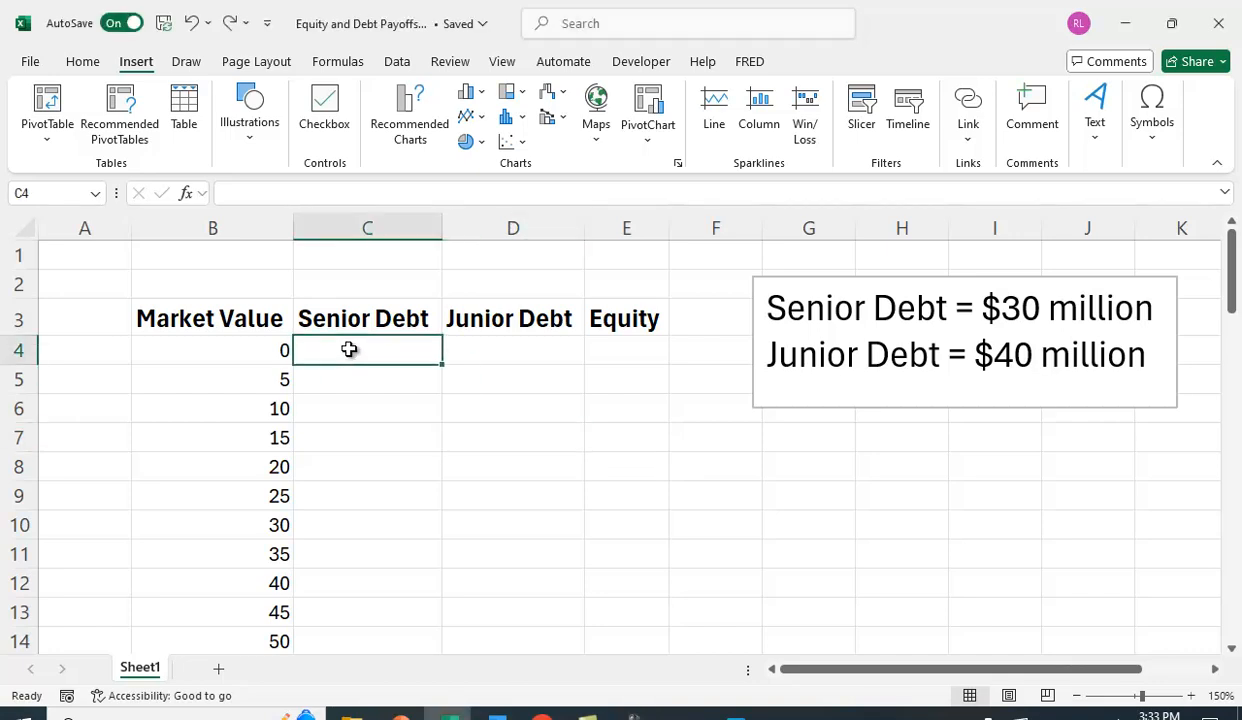
{"action": "type", "text": "="}
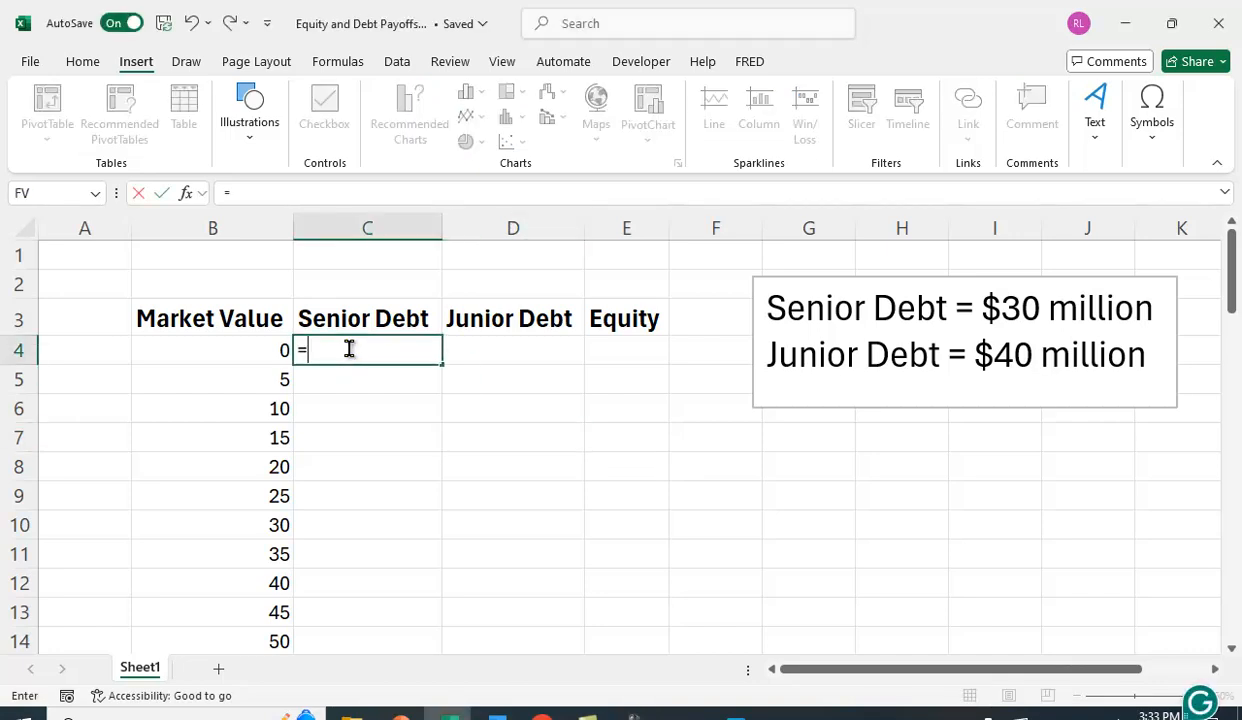
{"action": "type", "text": "if("}
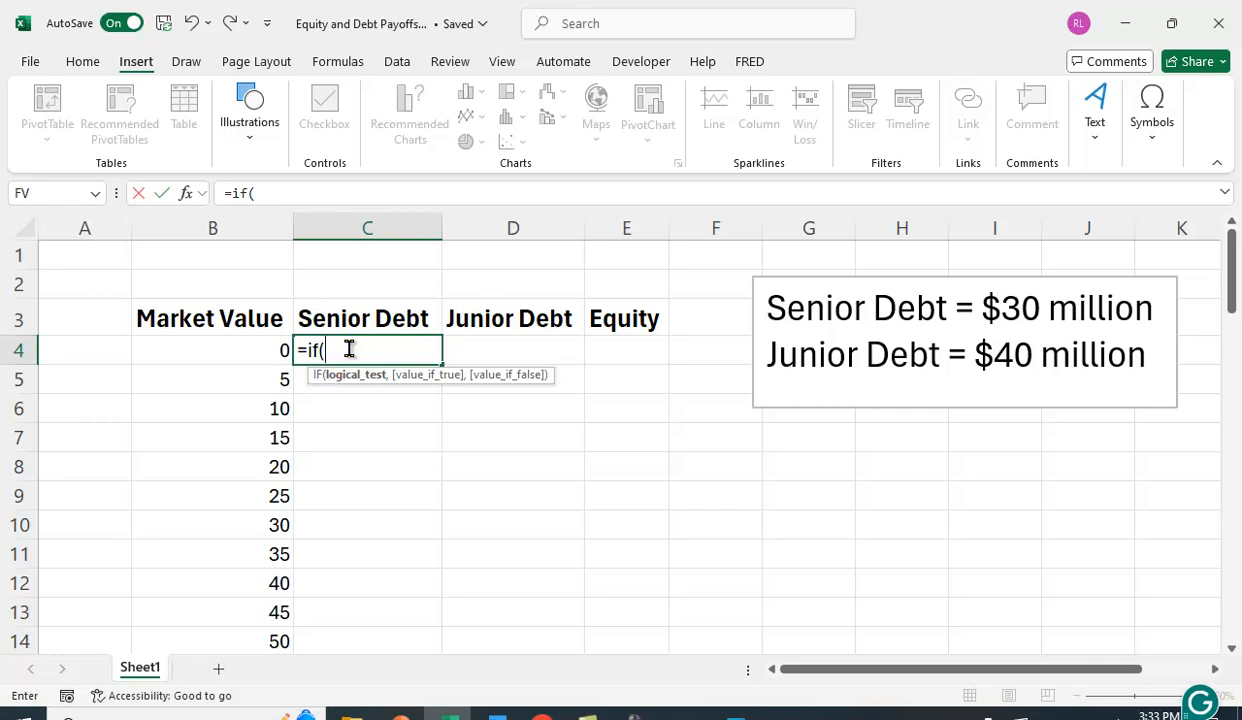
{"action": "left_click", "coordinate": [240, 355]}
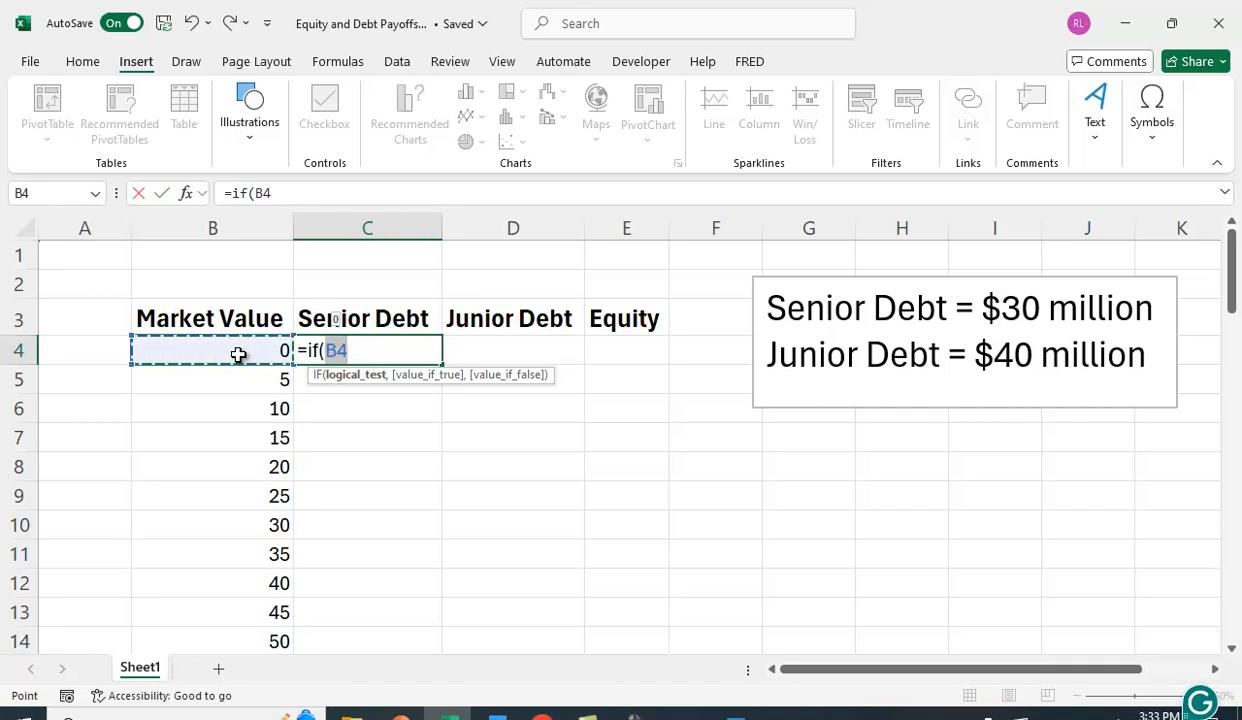
{"action": "type", "text": "<"}
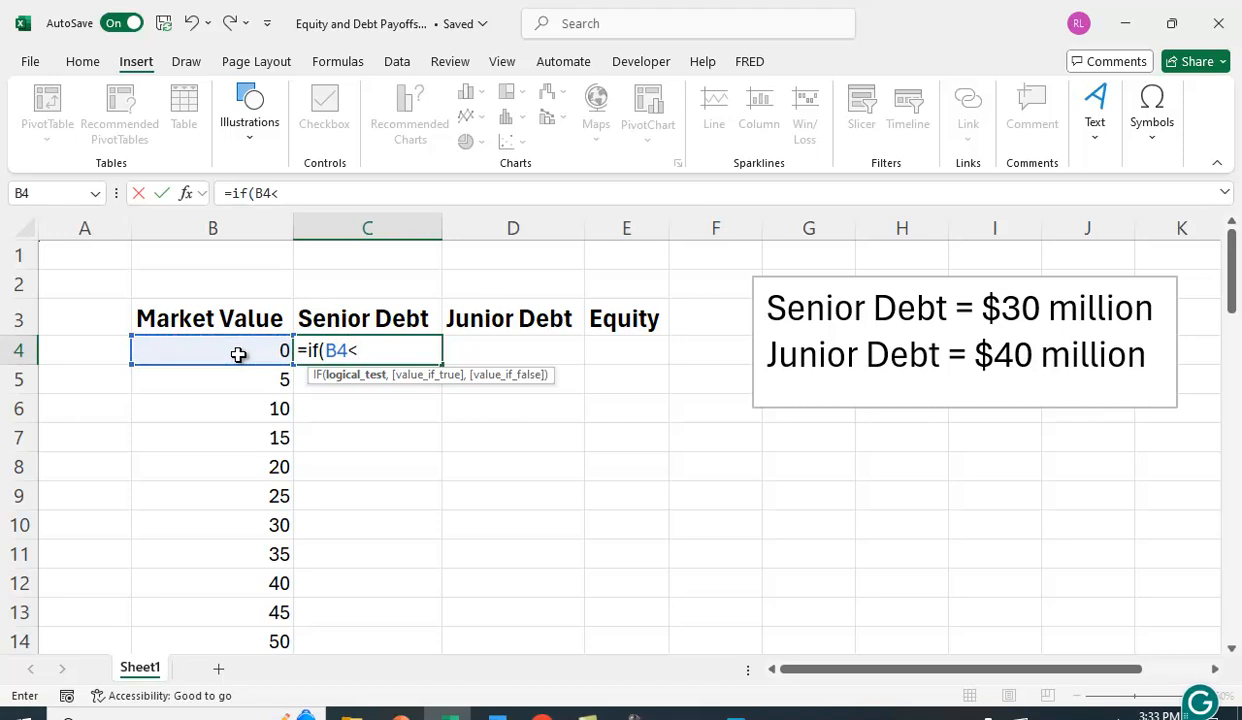
{"action": "type", "text": "30,"}
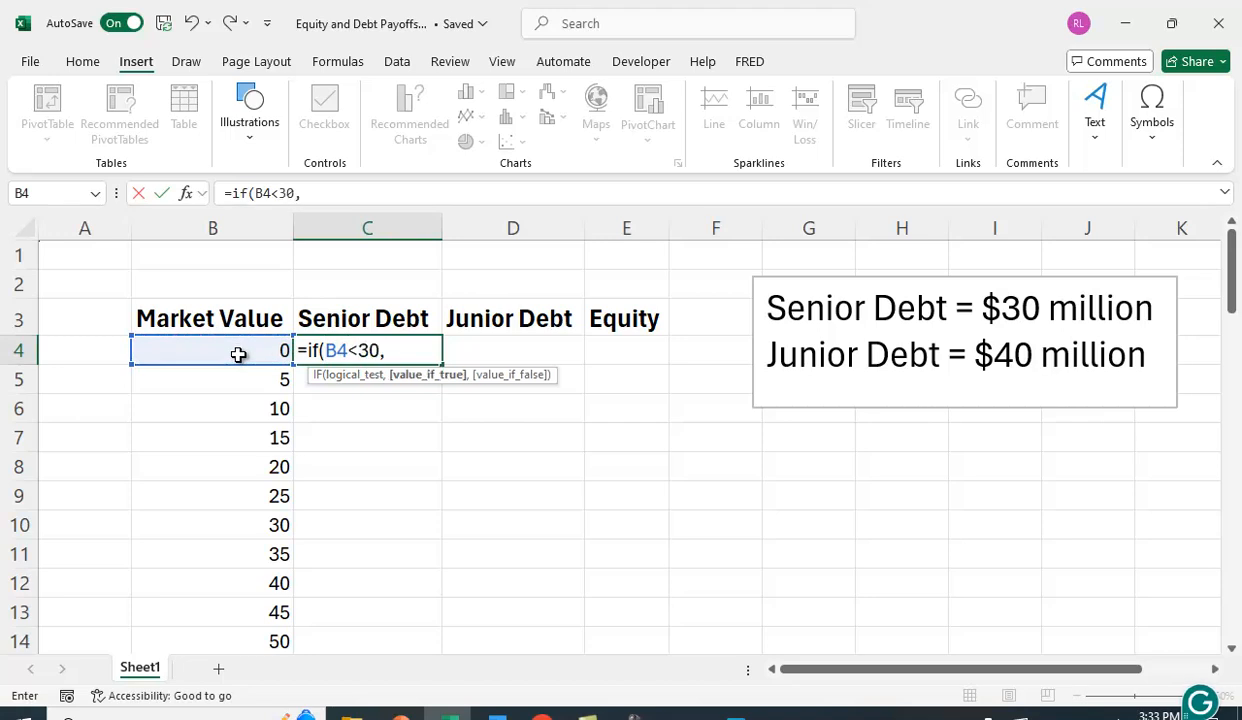
{"action": "left_click", "coordinate": [226, 348]}
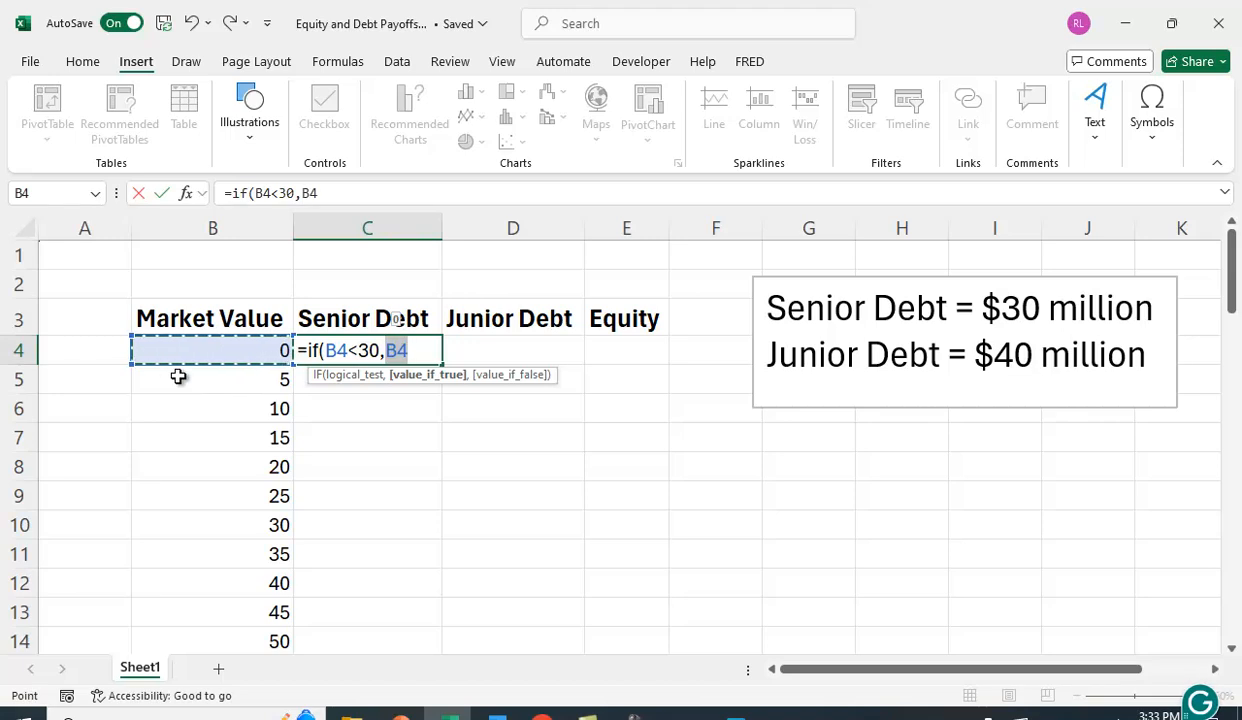
{"action": "type", "text": ","}
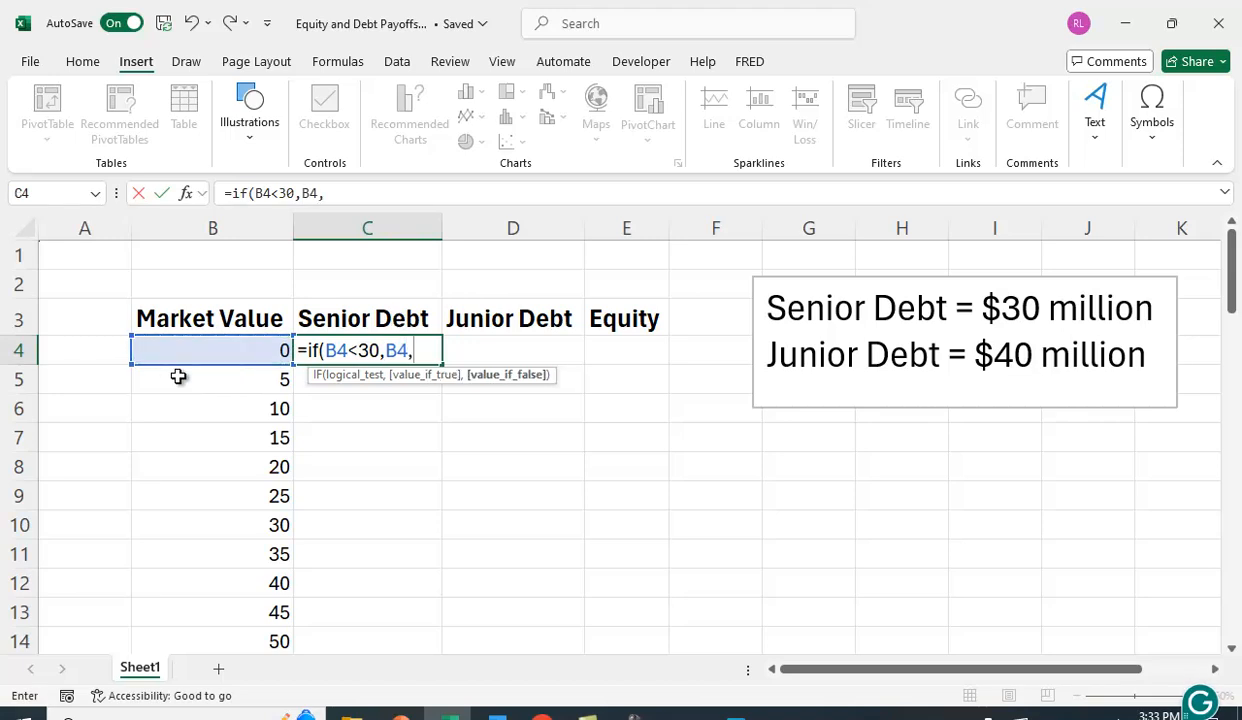
{"action": "type", "text": "30)"}
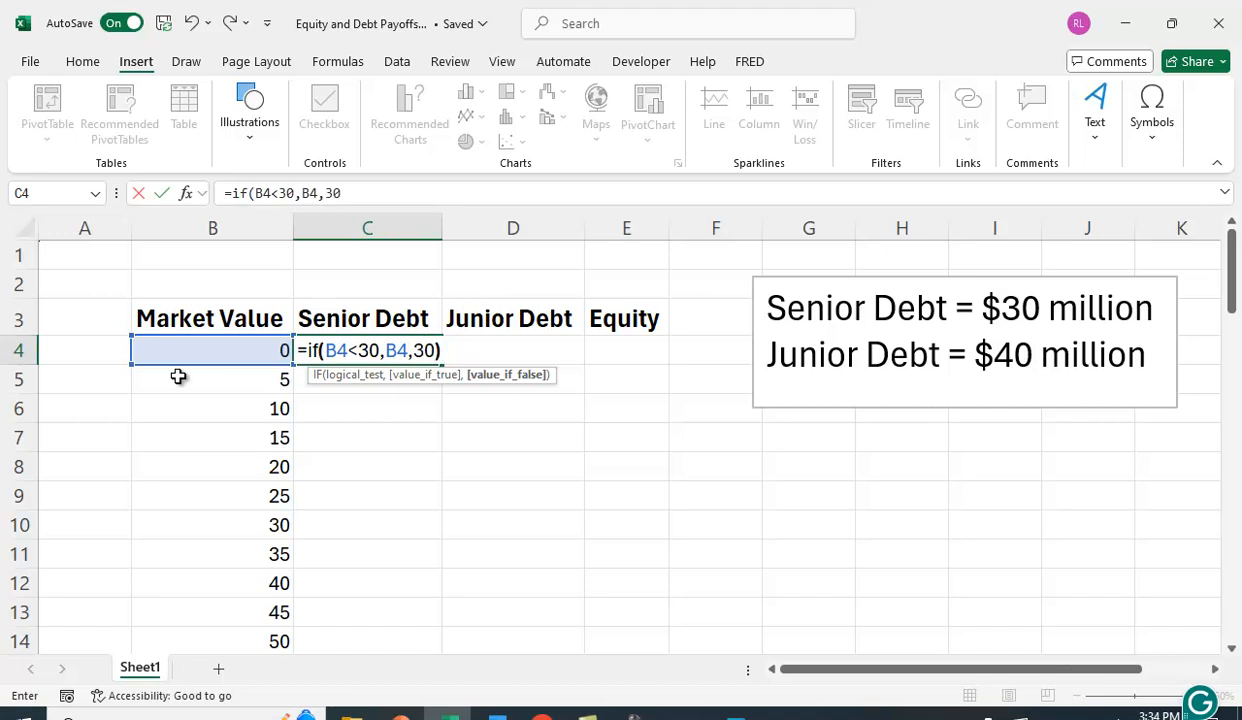
{"action": "key", "text": "Return"}
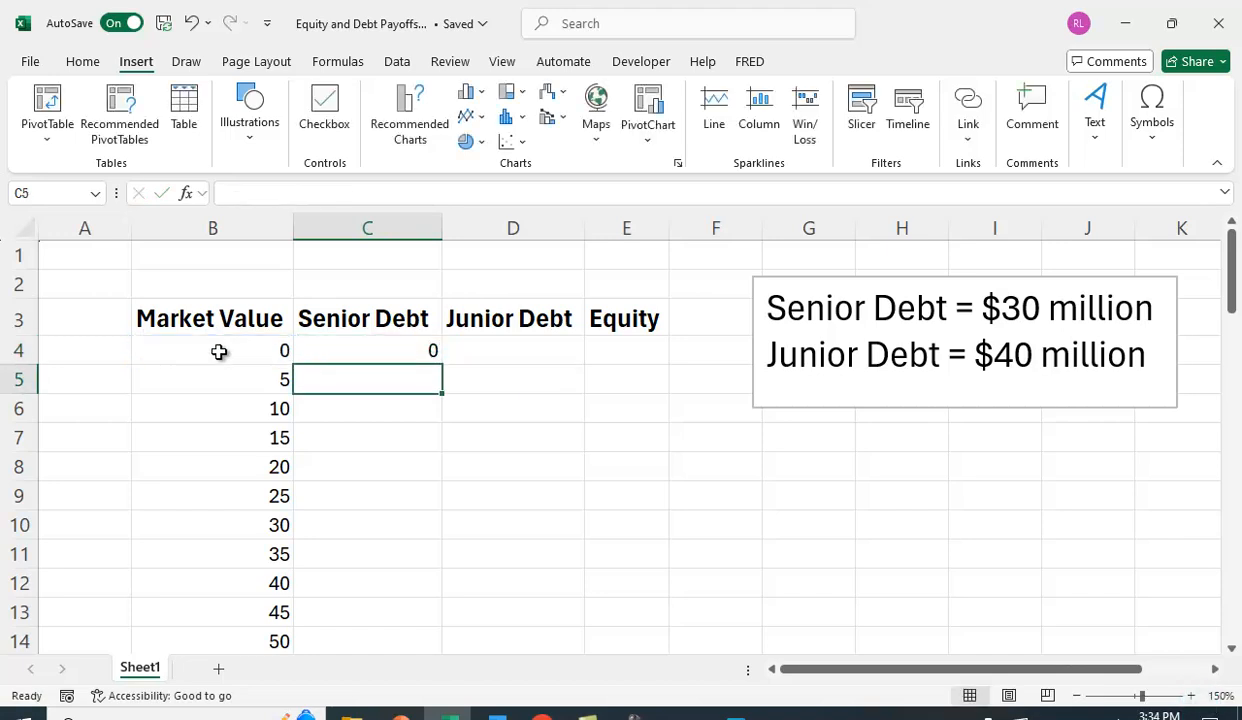
Fill the C4 formula down the Senior Debt column for all market values and check the copied results.
{"action": "left_click", "coordinate": [399, 346]}
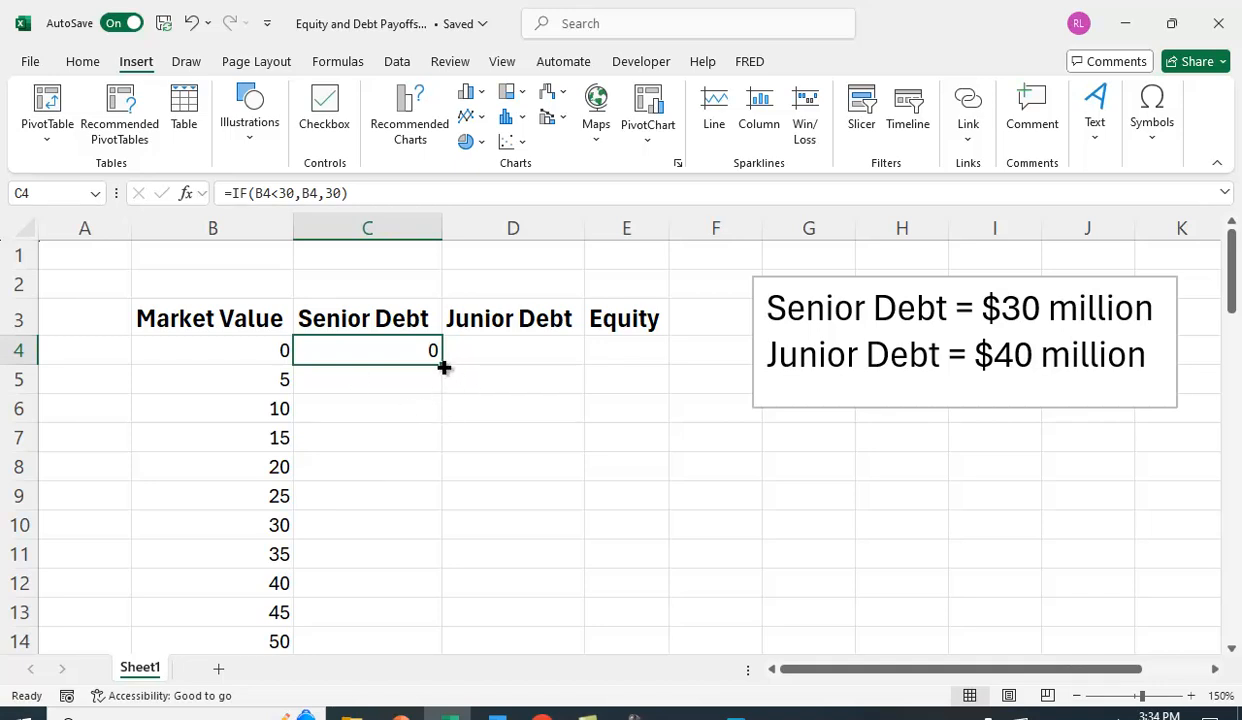
{"action": "double_click", "coordinate": [444, 367]}
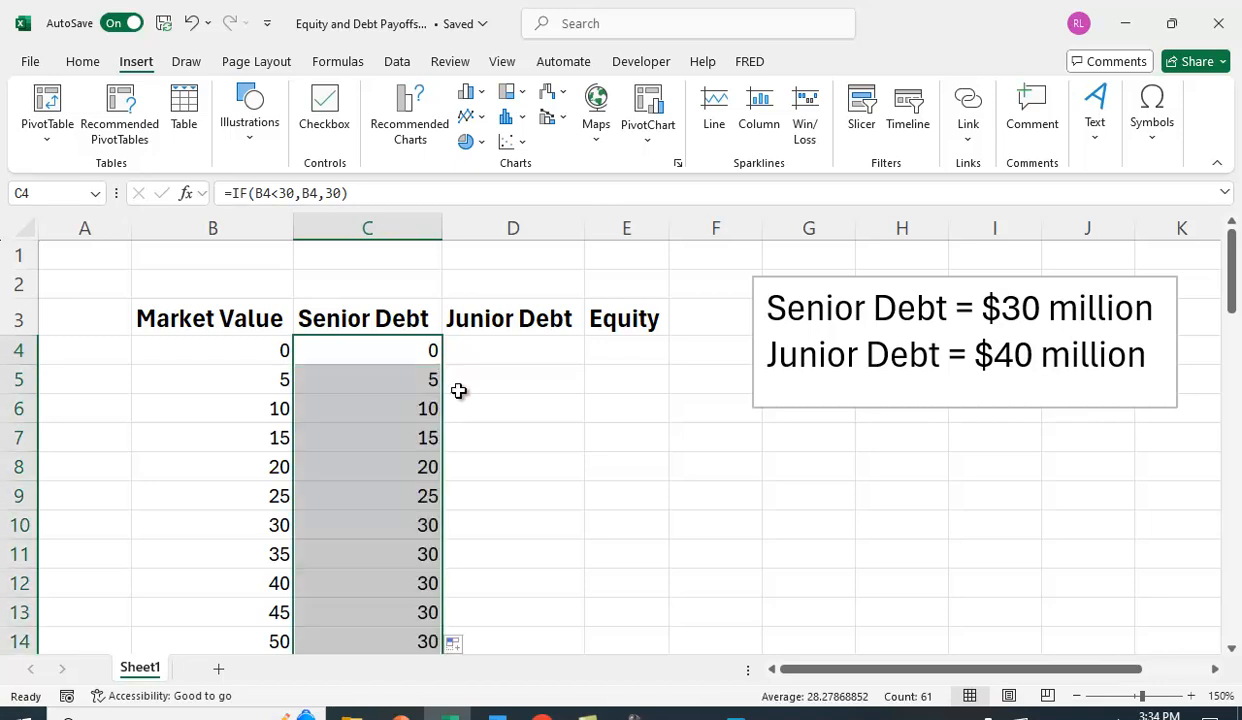
{"action": "scroll", "coordinate": [452, 393], "scroll_direction": "down", "scroll_amount": 1}
{"action": "scroll", "coordinate": [456, 407], "scroll_direction": "up", "scroll_amount": 1}
{"action": "scroll", "coordinate": [428, 520], "scroll_direction": "down", "scroll_amount": 1}
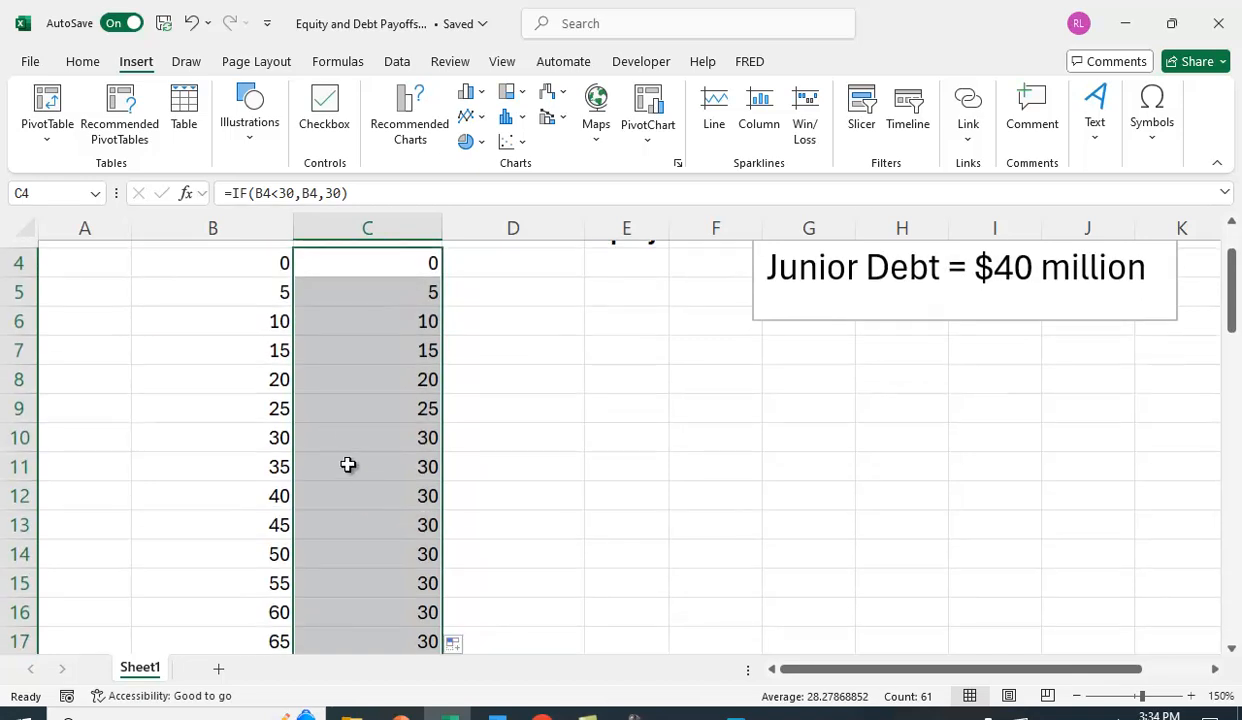
{"action": "left_click", "coordinate": [412, 478]}
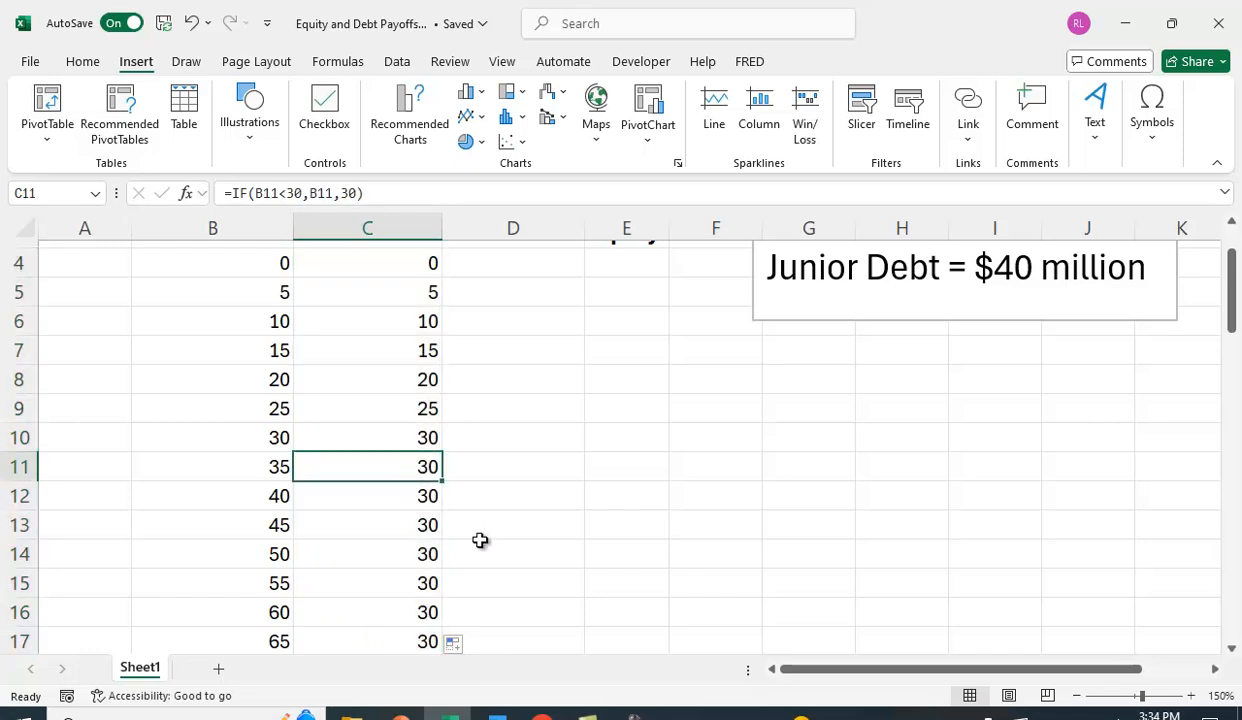
{"action": "scroll", "coordinate": [880, 460], "scroll_direction": "up", "scroll_amount": 1}
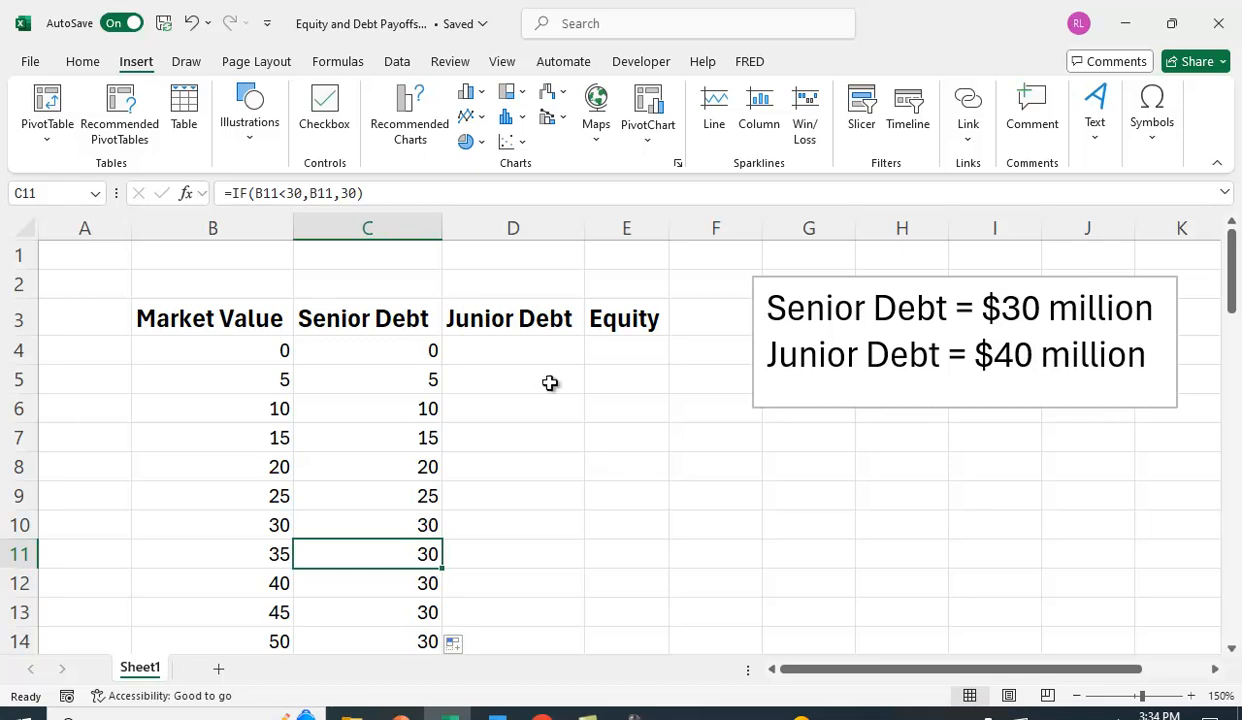
Enter 0 in cell D4 and copy it down the Junior Debt column through D10.
{"action": "left_click", "coordinate": [530, 351]}
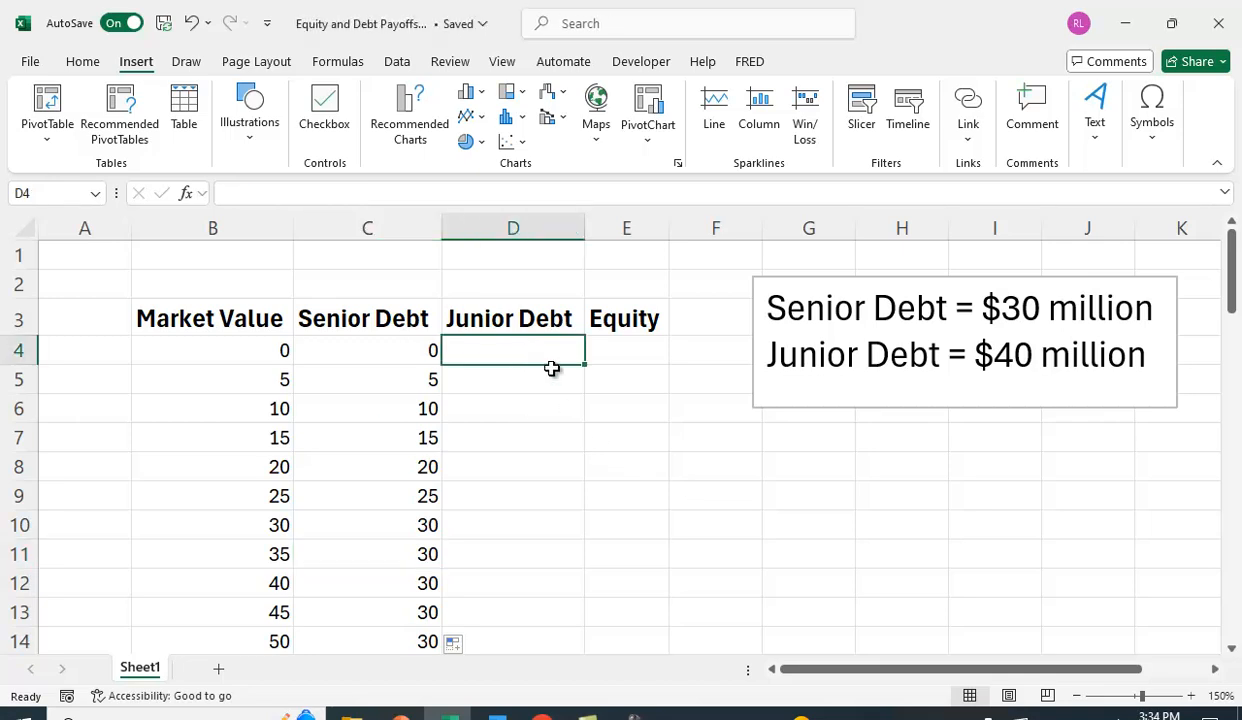
{"action": "type", "text": "0"}
{"action": "key", "text": "Return"}
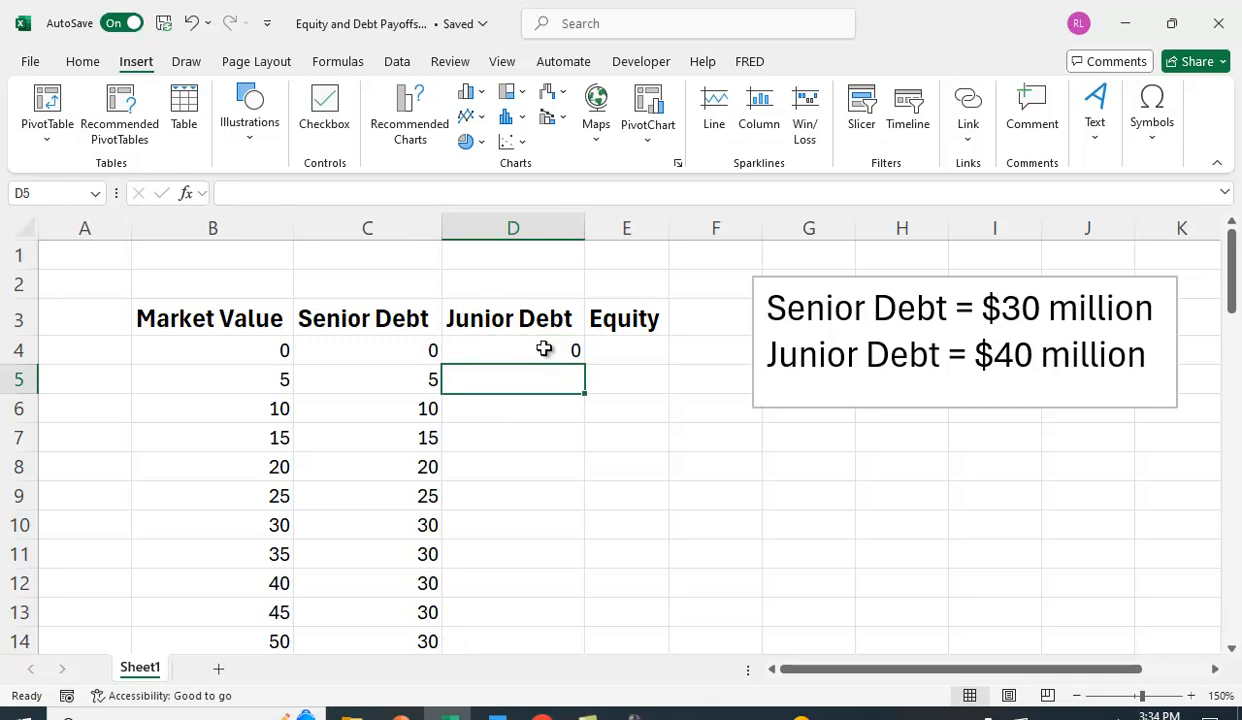
{"action": "left_click", "coordinate": [544, 348]}
{"action": "left_click_drag", "start_coordinate": [584, 365], "coordinate": [580, 527]}
Enter the formula =IF(B11<70,B11-30,40) in cell D11 for the junior debt payoff.
{"action": "left_click", "coordinate": [540, 556]}
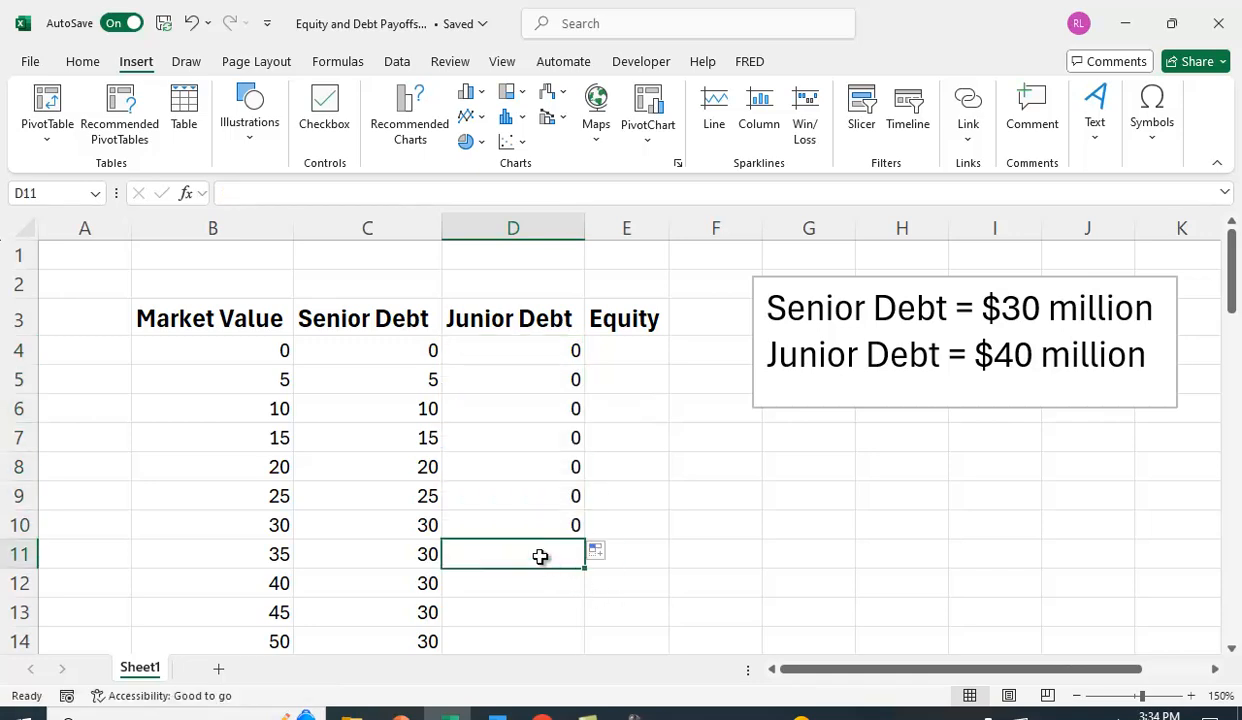
{"action": "type", "text": "=if("}
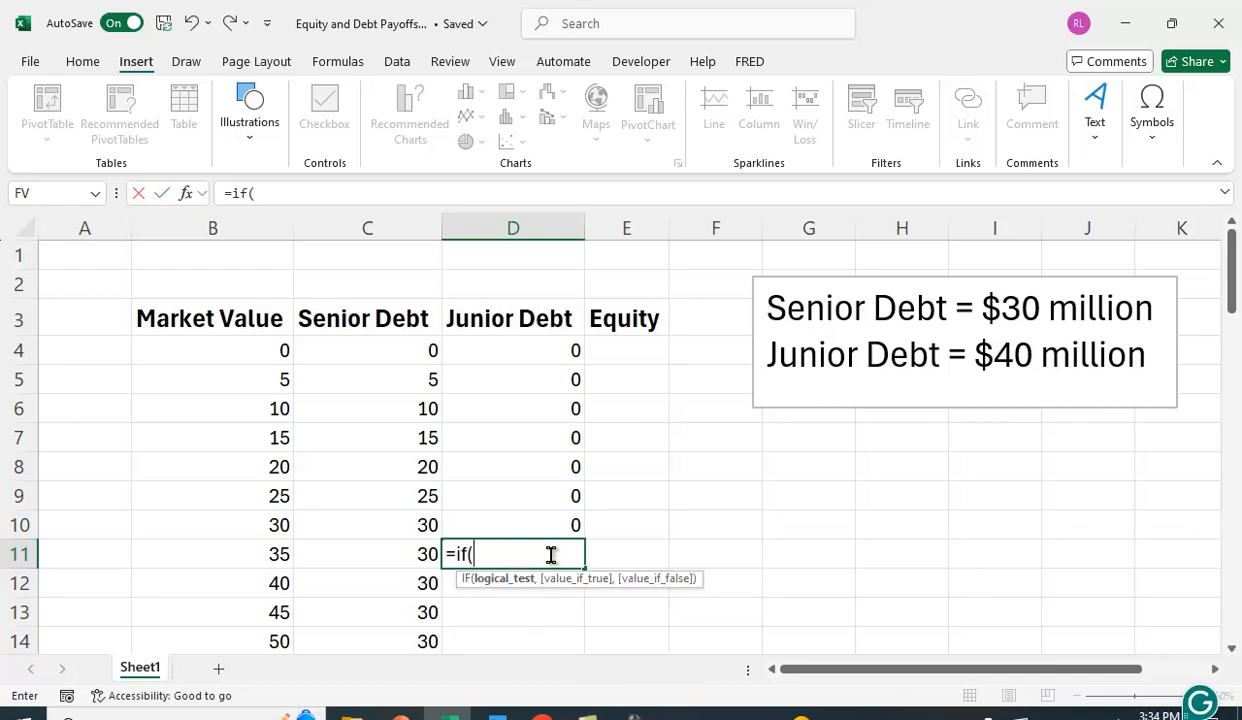
{"action": "left_click", "coordinate": [260, 556]}
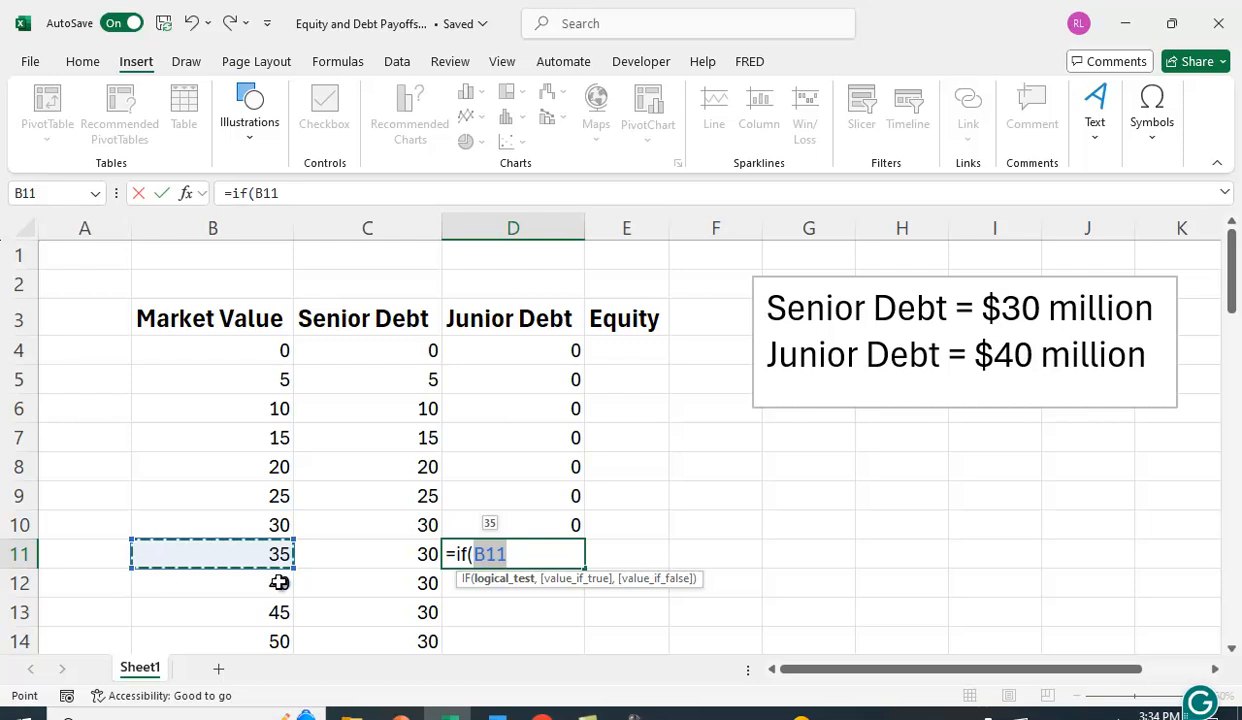
{"action": "type", "text": "<"}
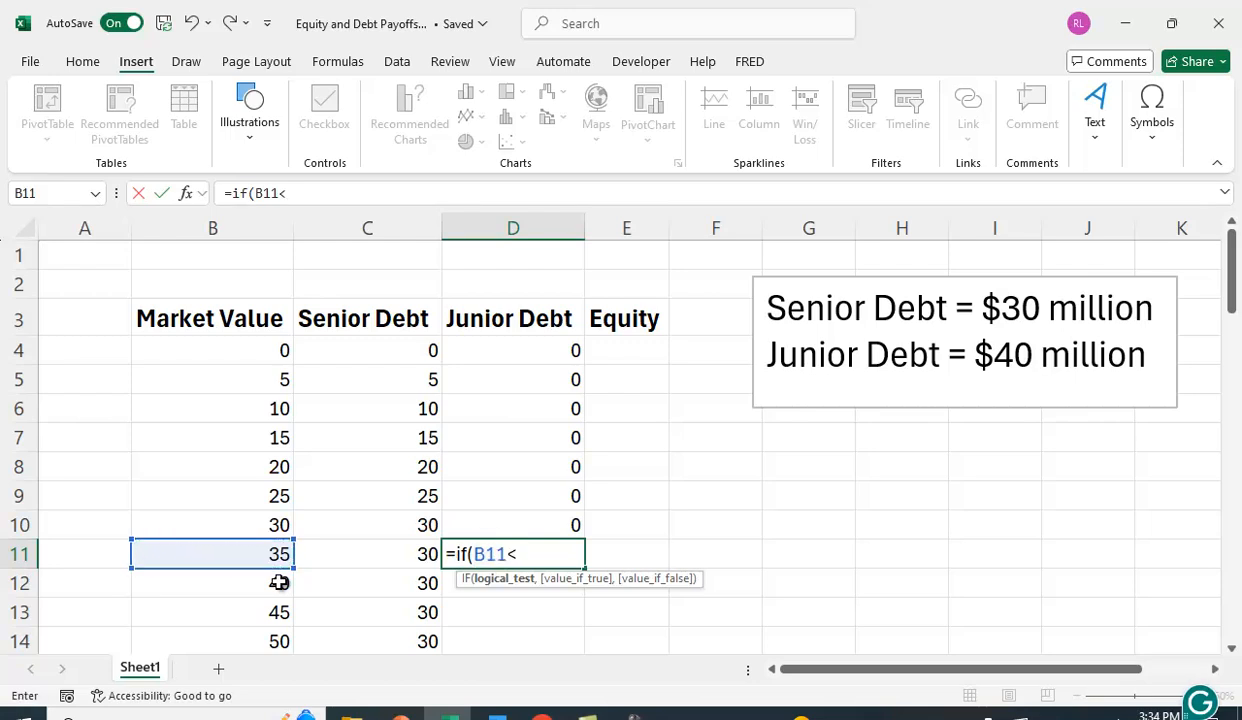
{"action": "type", "text": "70,"}
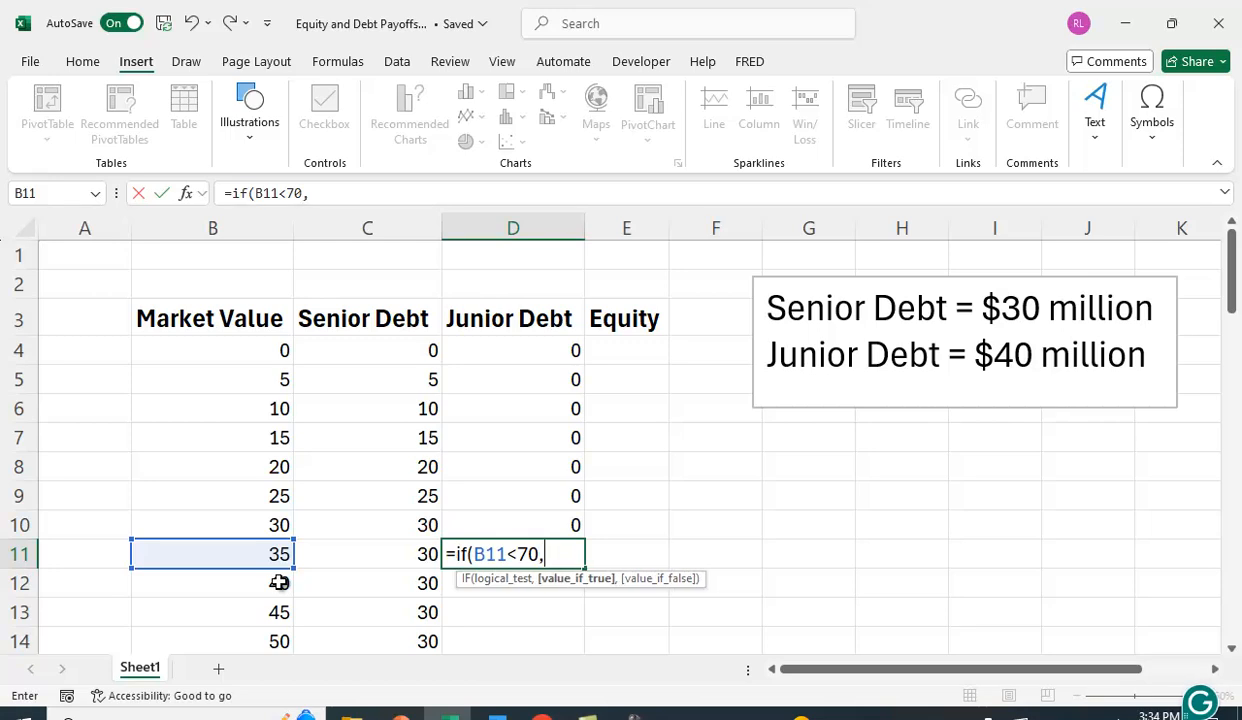
{"action": "left_click", "coordinate": [230, 557]}
{"action": "type", "text": "-"}
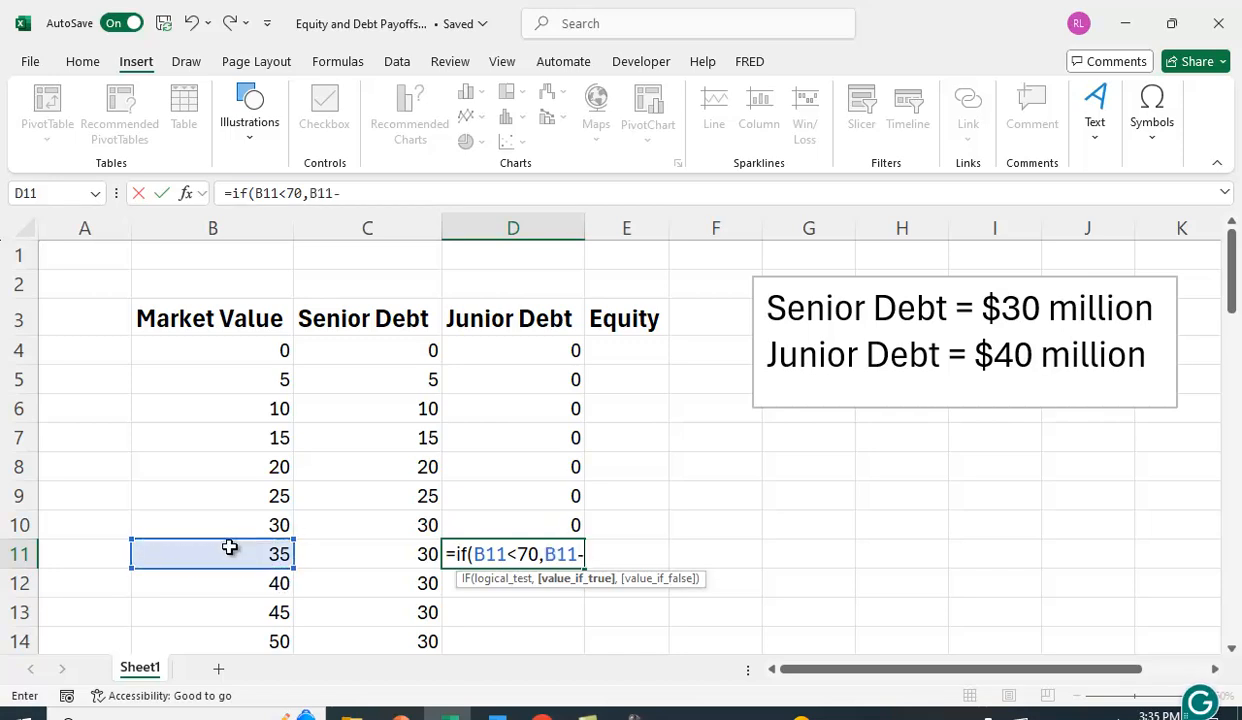
{"action": "type", "text": "30,"}
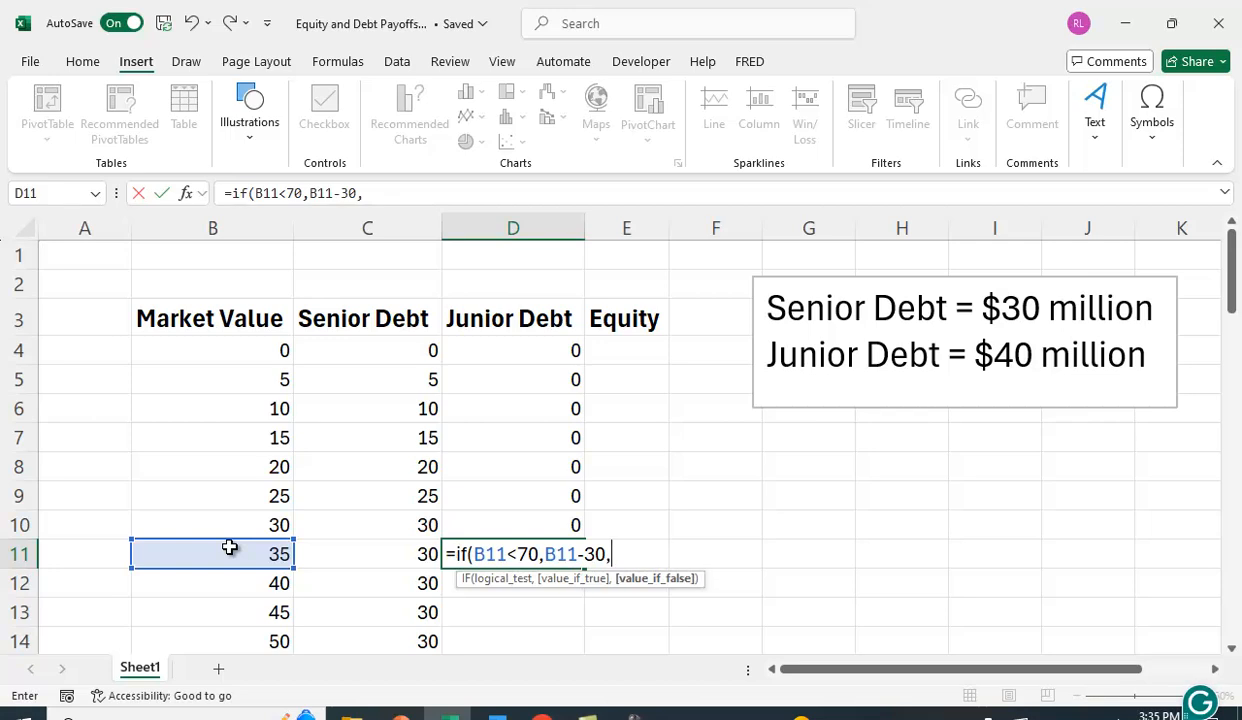
{"action": "type", "text": "40)"}
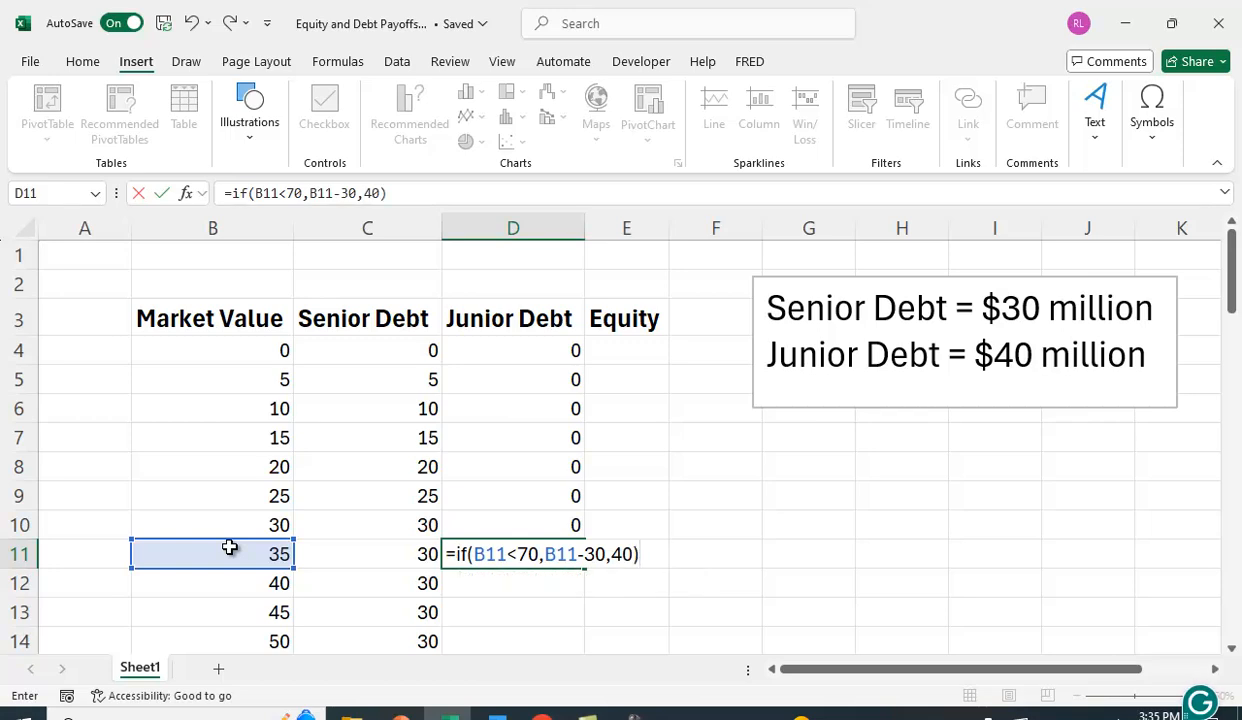
{"action": "key", "text": "Return"}
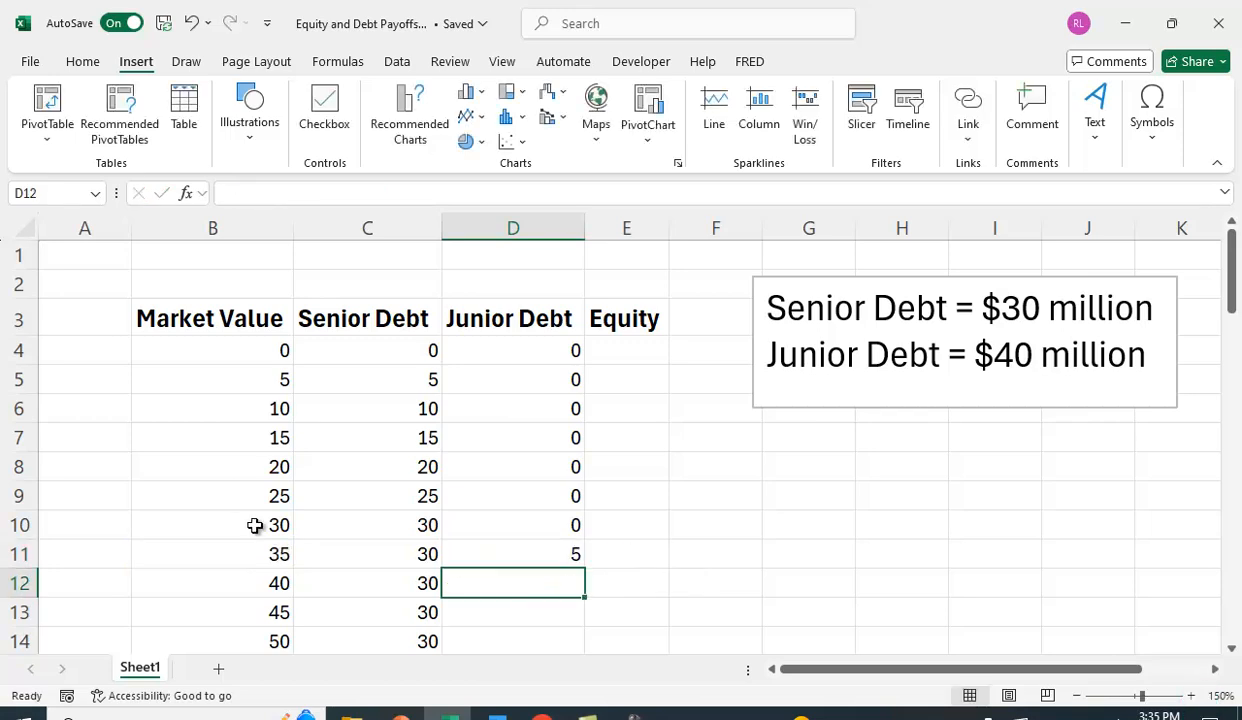
Copy the D11 formula down the rest of the Junior Debt column for all remaining market values.
{"action": "left_click", "coordinate": [554, 555]}
{"action": "mouse_move", "coordinate": [585, 573]}
{"action": "left_mouse_down"}
{"action": "mouse_move", "coordinate": [577, 671]}
{"action": "mouse_move", "coordinate": [566, 654]}
{"action": "mouse_move", "coordinate": [585, 630]}
{"action": "left_mouse_up"}
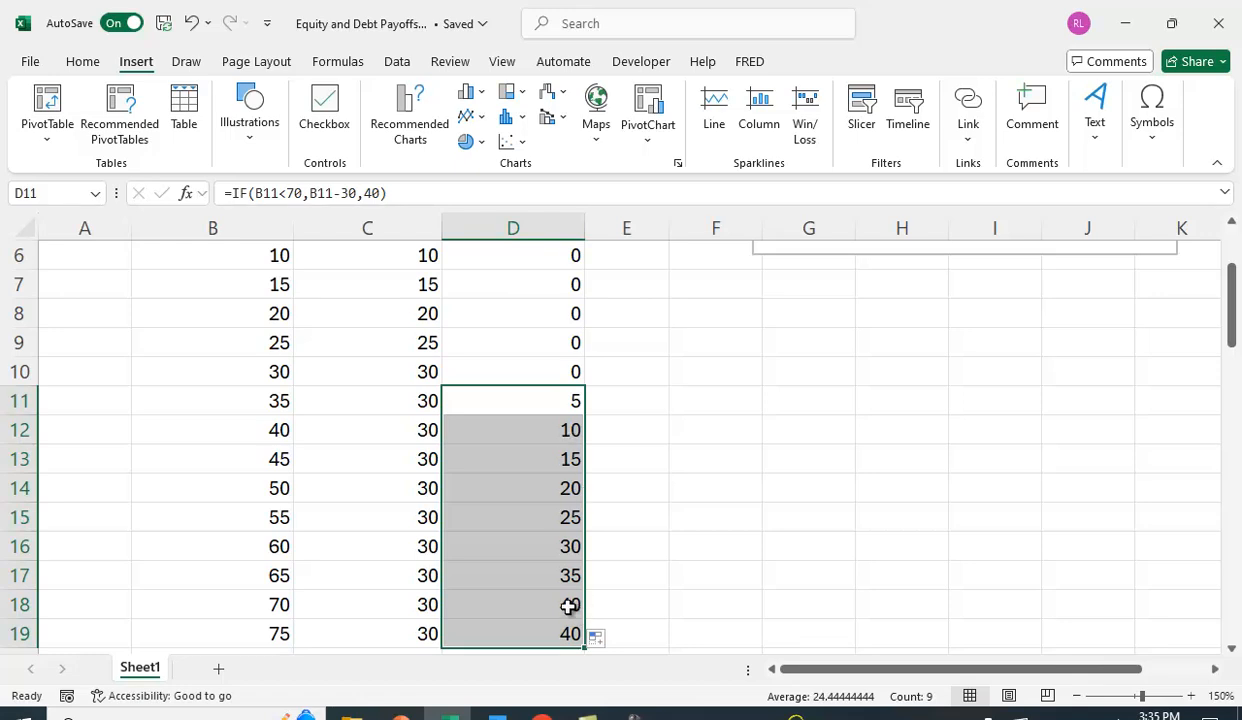
{"action": "scroll", "coordinate": [648, 579], "scroll_direction": "down", "scroll_amount": 1}
{"action": "left_click", "coordinate": [525, 545]}
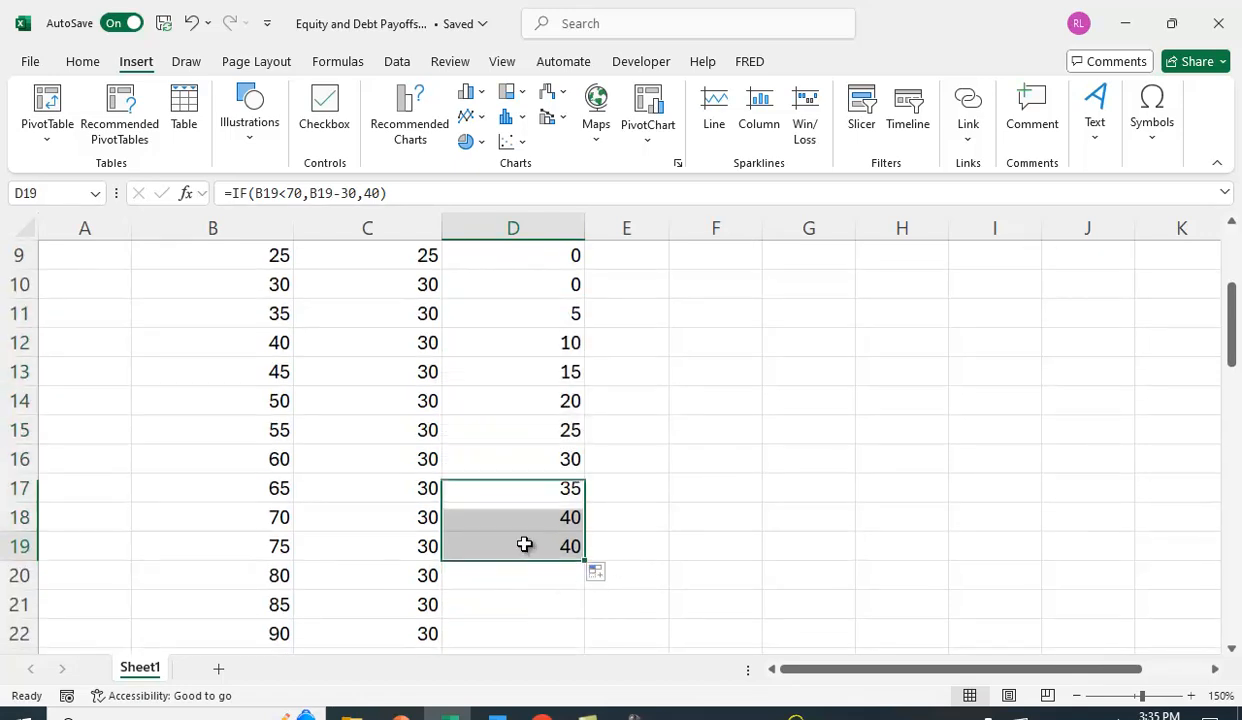
{"action": "double_click", "coordinate": [584, 557]}
{"action": "scroll", "coordinate": [630, 579], "scroll_direction": "down", "scroll_amount": 3}
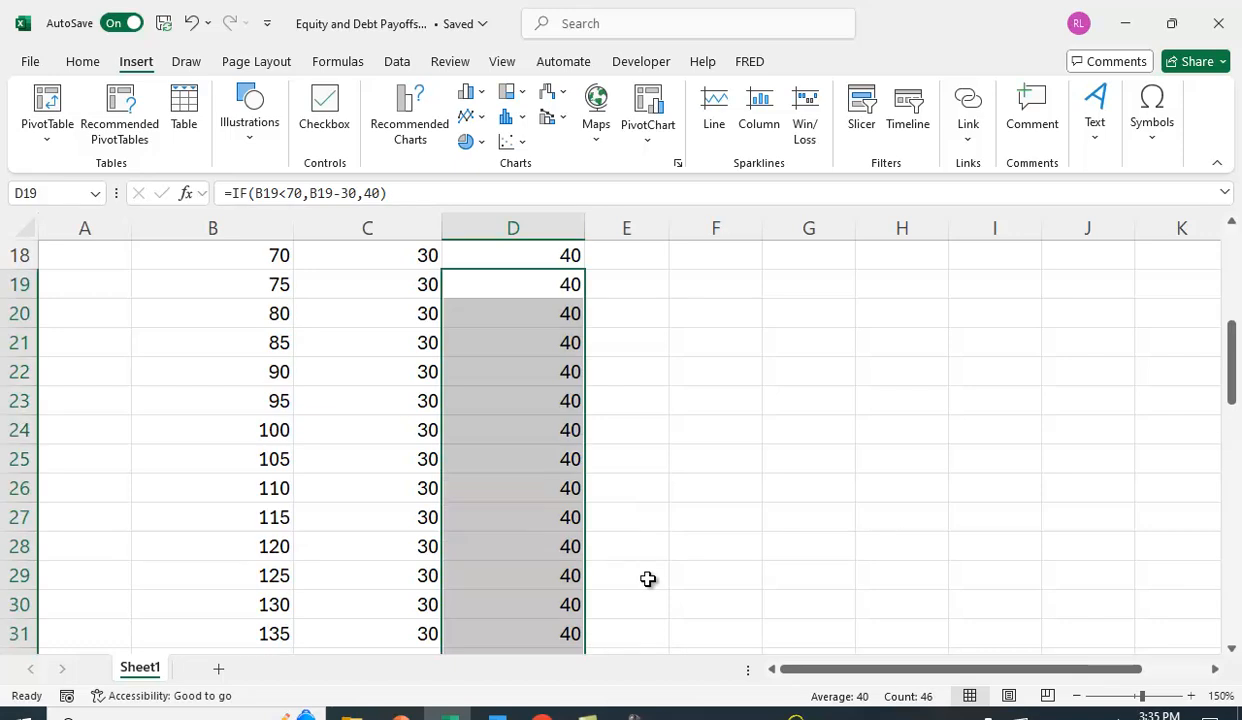
Enter the formula =MAX(0,B4-70) in cell E4 for the equity payoff.
{"action": "scroll", "coordinate": [645, 580], "scroll_direction": "up", "scroll_amount": 6}
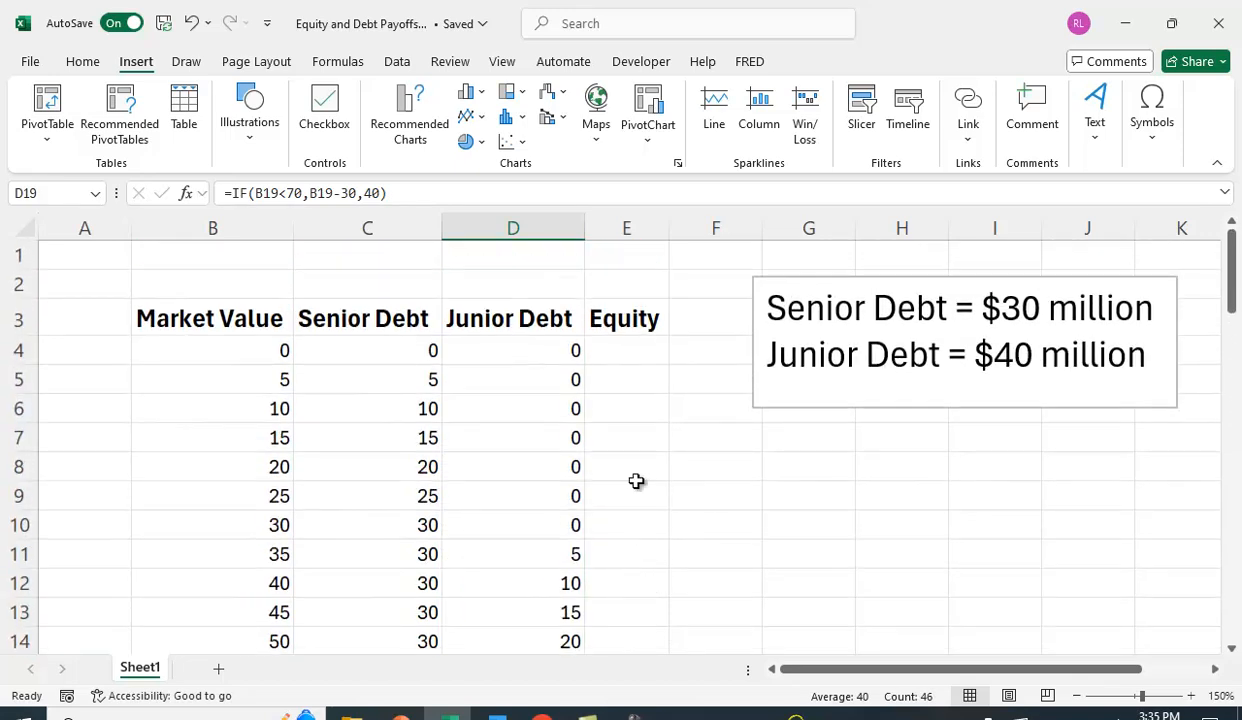
{"action": "left_click", "coordinate": [624, 355]}
{"action": "type", "text": "="}
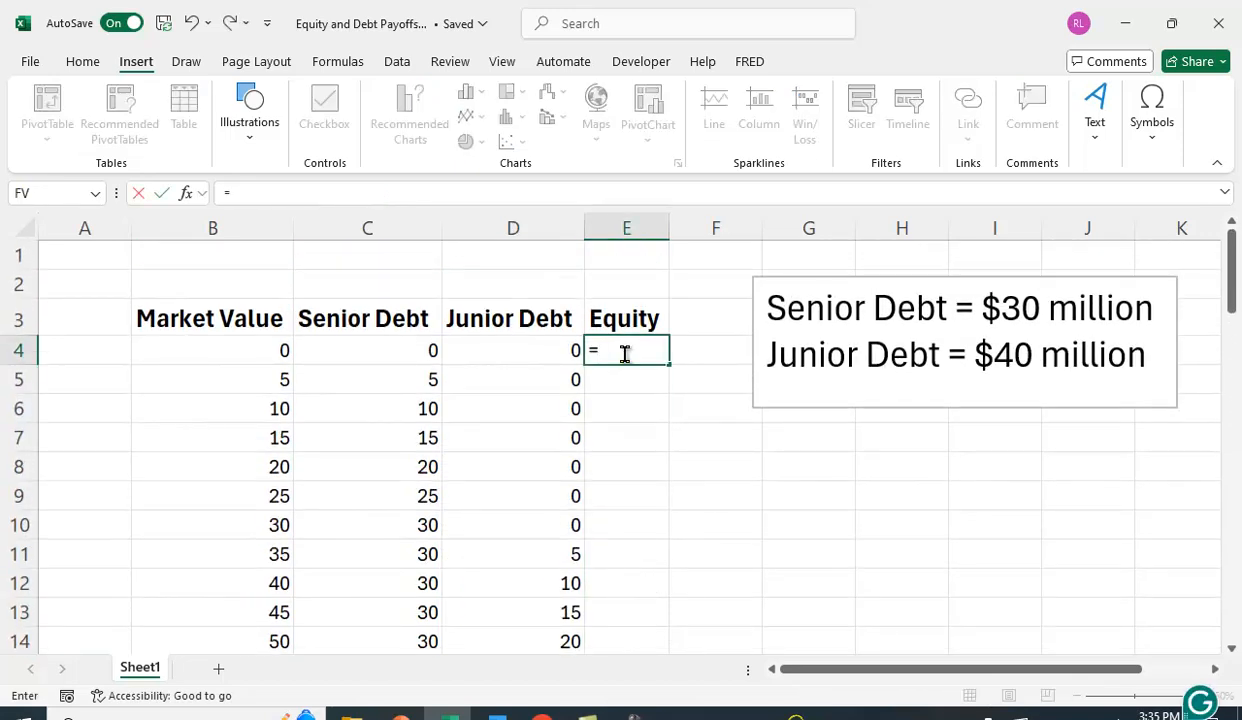
{"action": "type", "text": "max(0"}
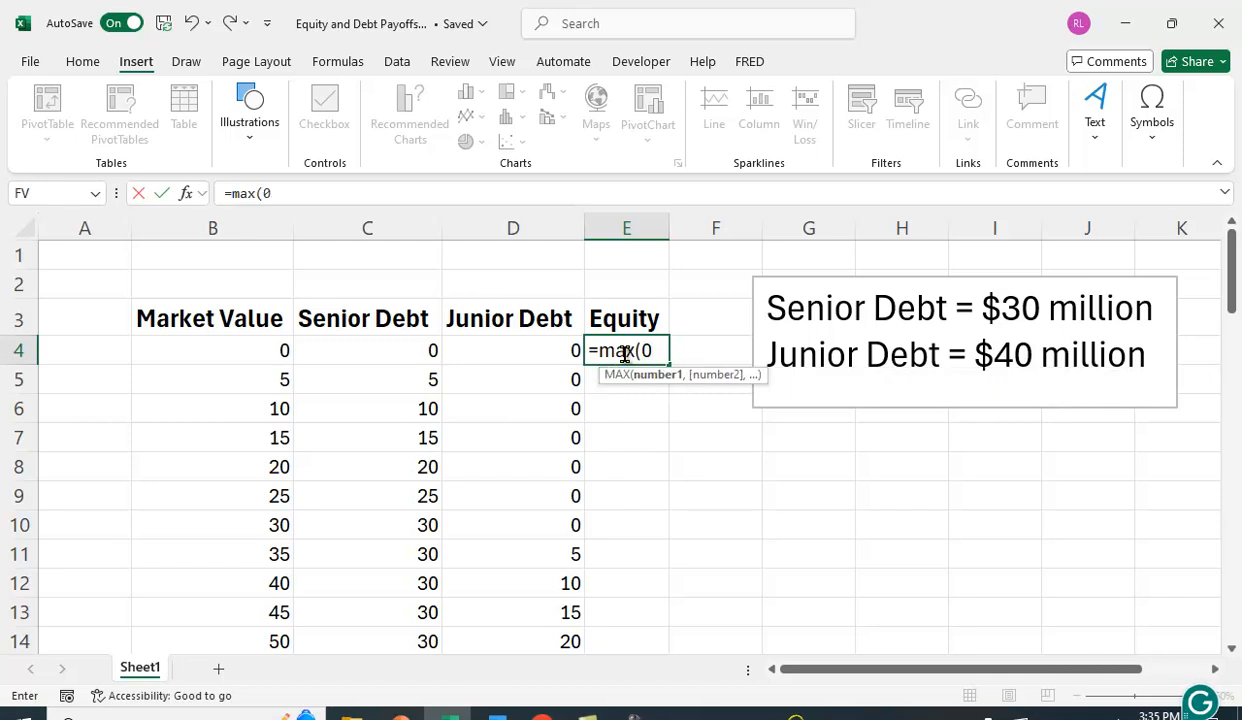
{"action": "type", "text": ","}
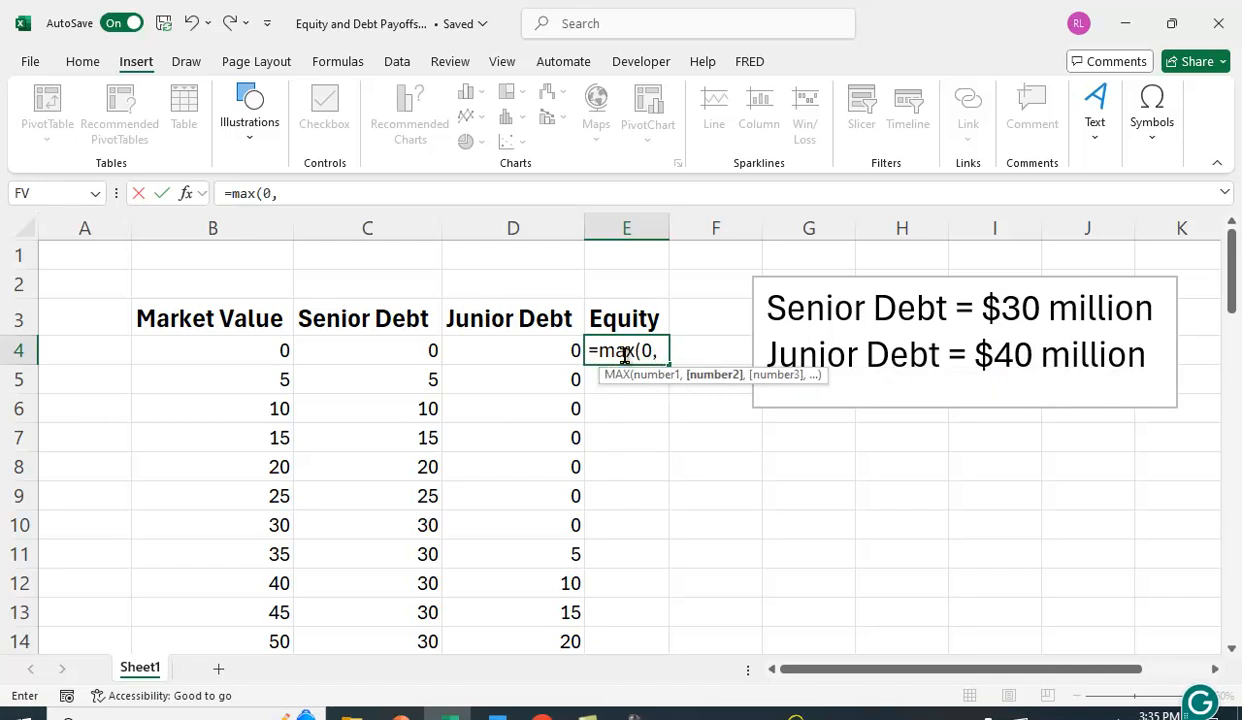
{"action": "left_click", "coordinate": [253, 351]}
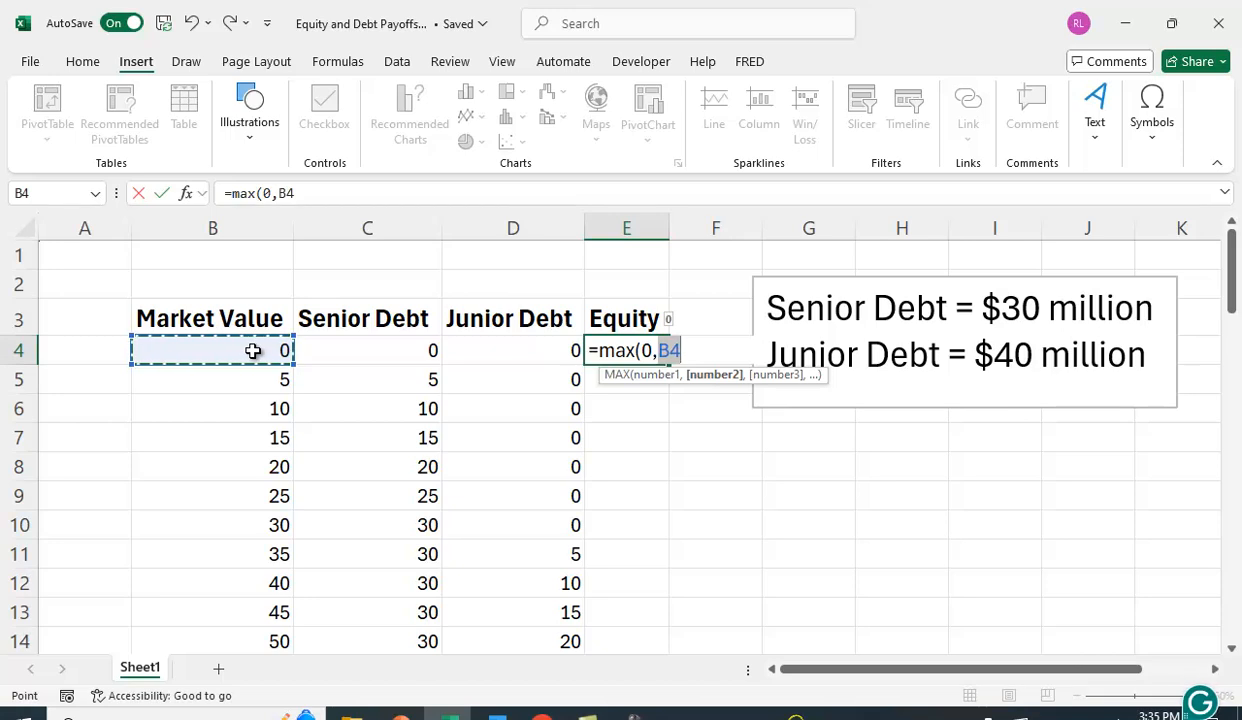
{"action": "type", "text": "-"}
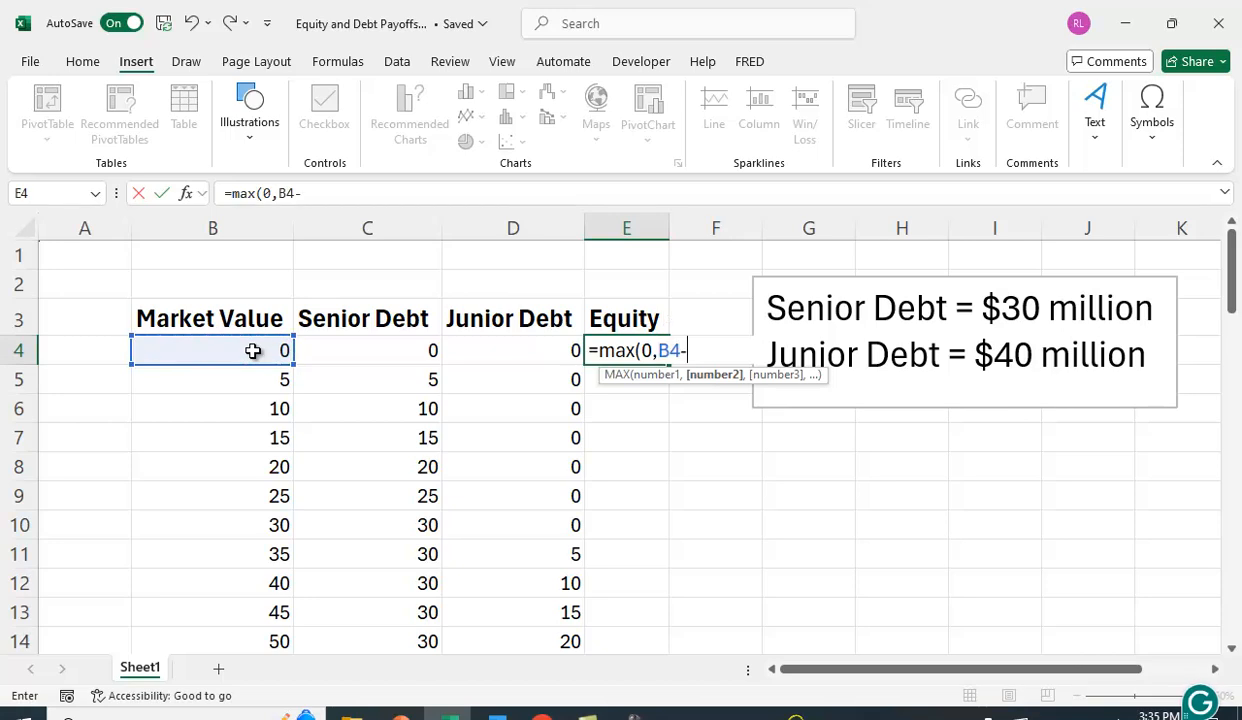
{"action": "type", "text": "70)"}
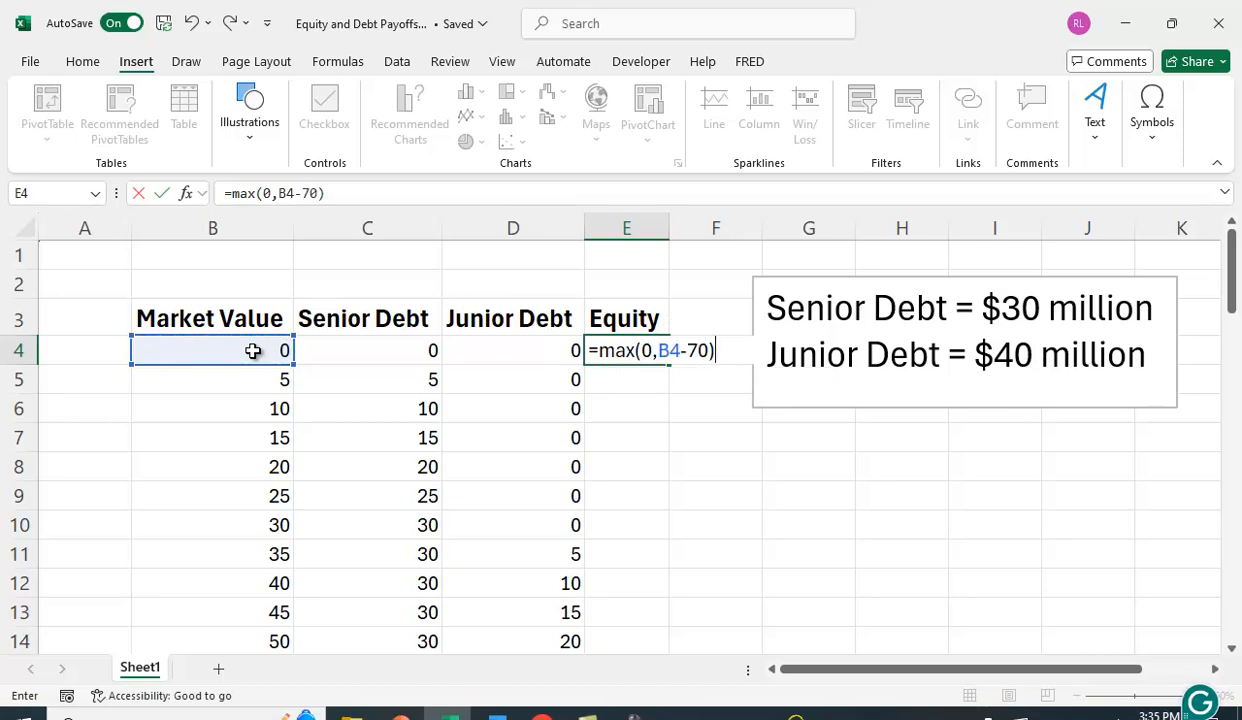
{"action": "key", "text": "Return"}
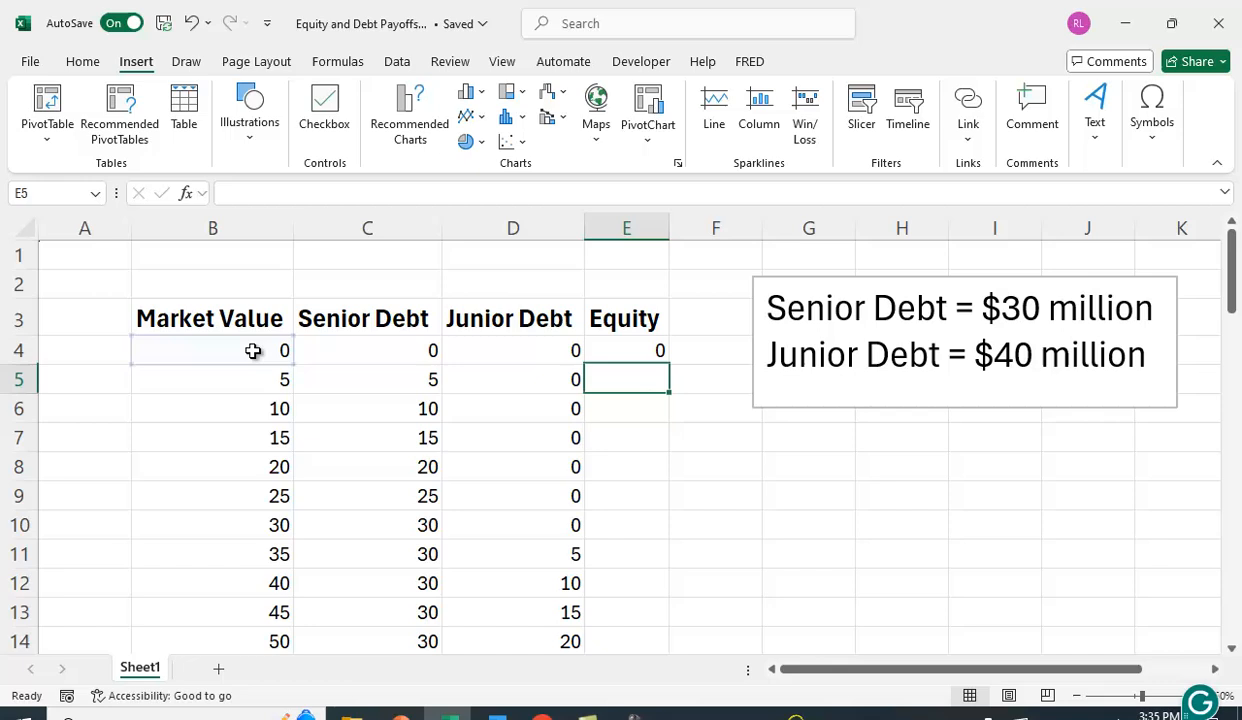
Fill the E4 formula down the Equity column through row 64 and check the copied results.
{"action": "left_click", "coordinate": [624, 352]}
{"action": "left_click_drag", "start_coordinate": [668, 362], "coordinate": [660, 590]}
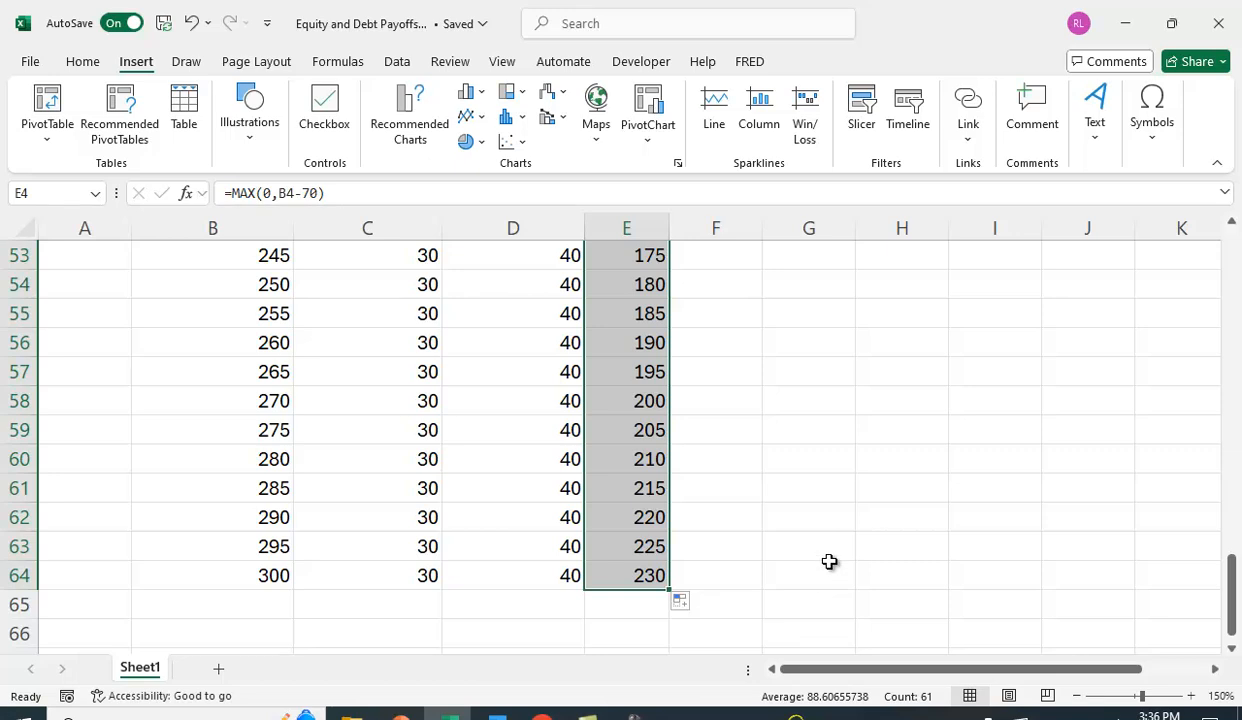
{"action": "scroll", "coordinate": [829, 561], "scroll_direction": "up", "scroll_amount": 17}
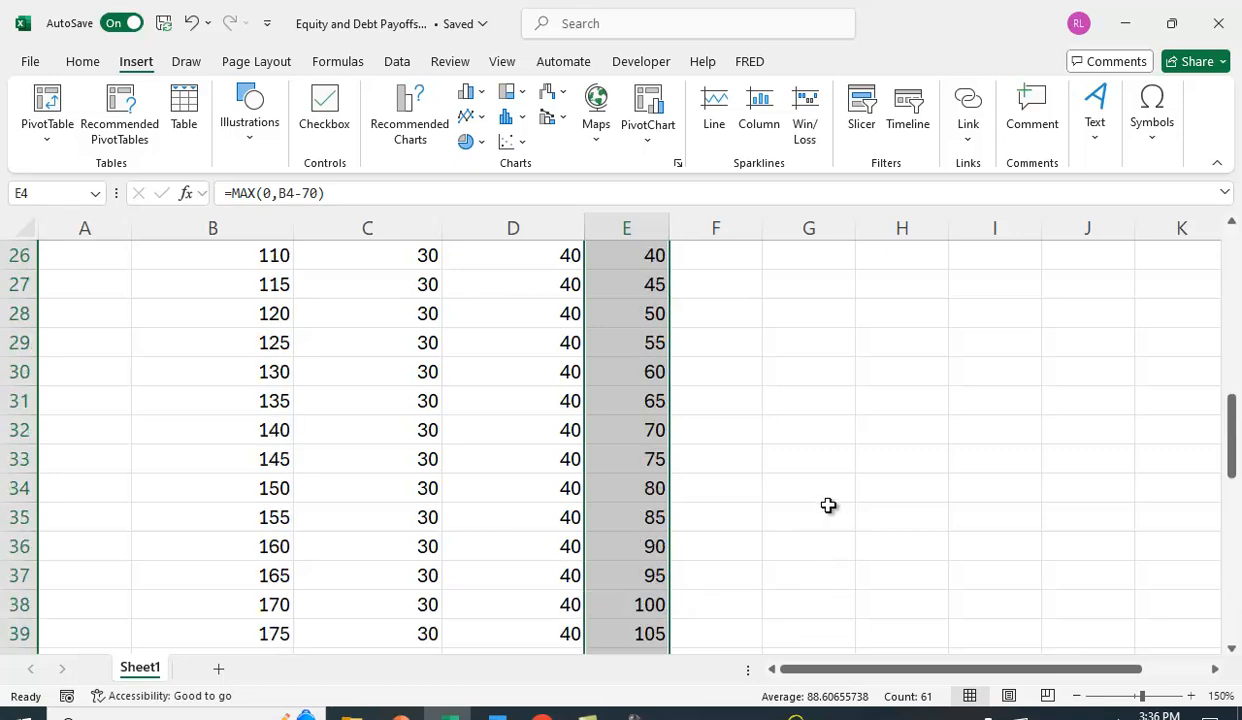
{"action": "left_click", "coordinate": [795, 522]}
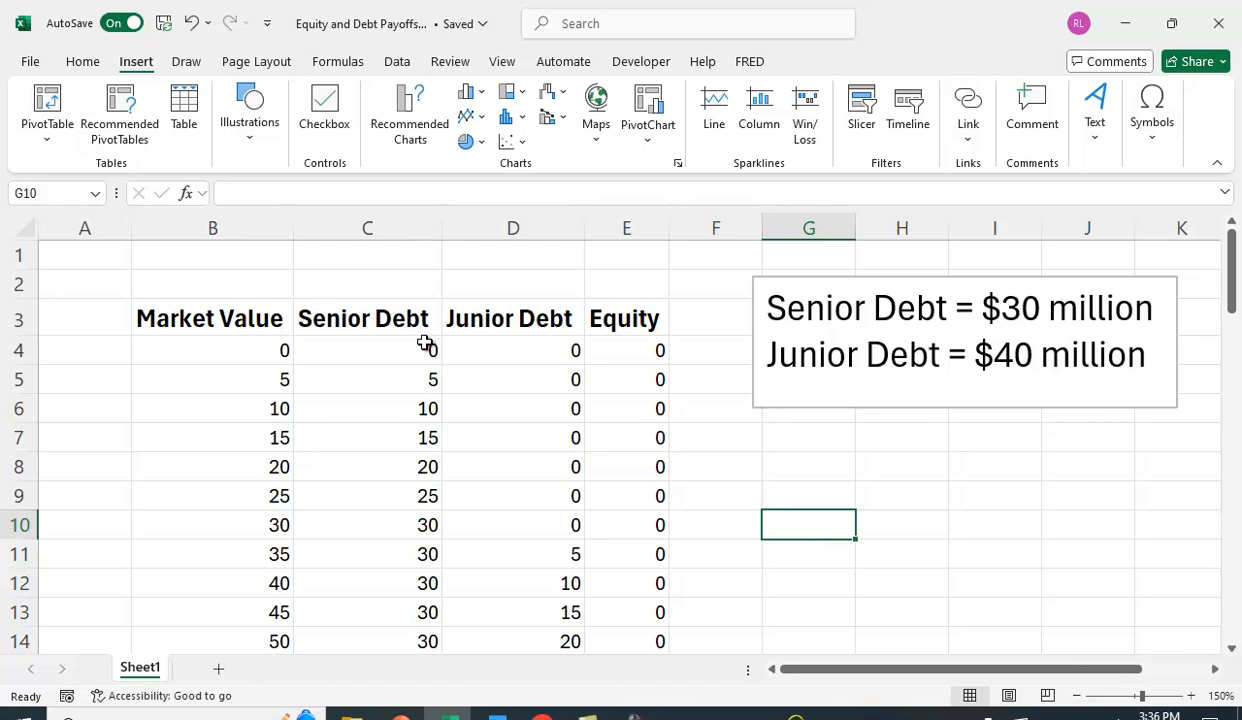
Insert the recommended line chart for columns B to E, plotting senior debt, junior debt and equity.
{"action": "left_click_drag", "start_coordinate": [240, 229], "coordinate": [634, 276]}
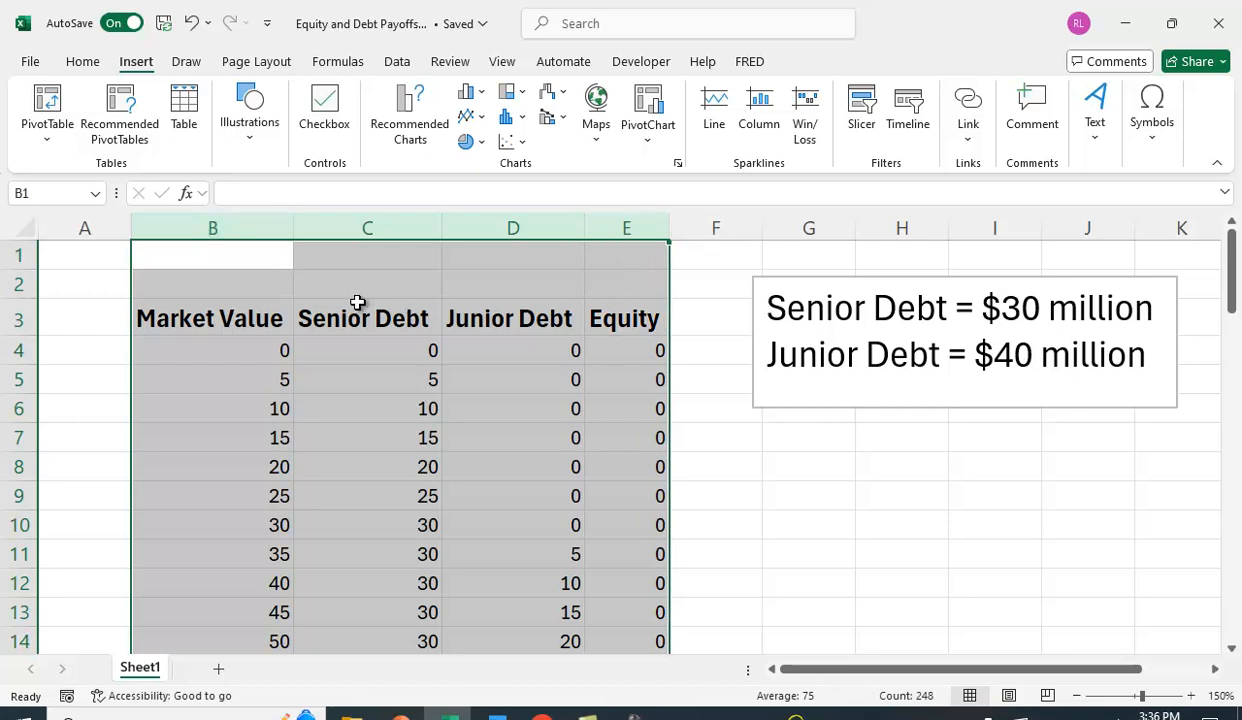
{"action": "left_click", "coordinate": [410, 132]}
{"action": "left_click", "coordinate": [392, 258]}
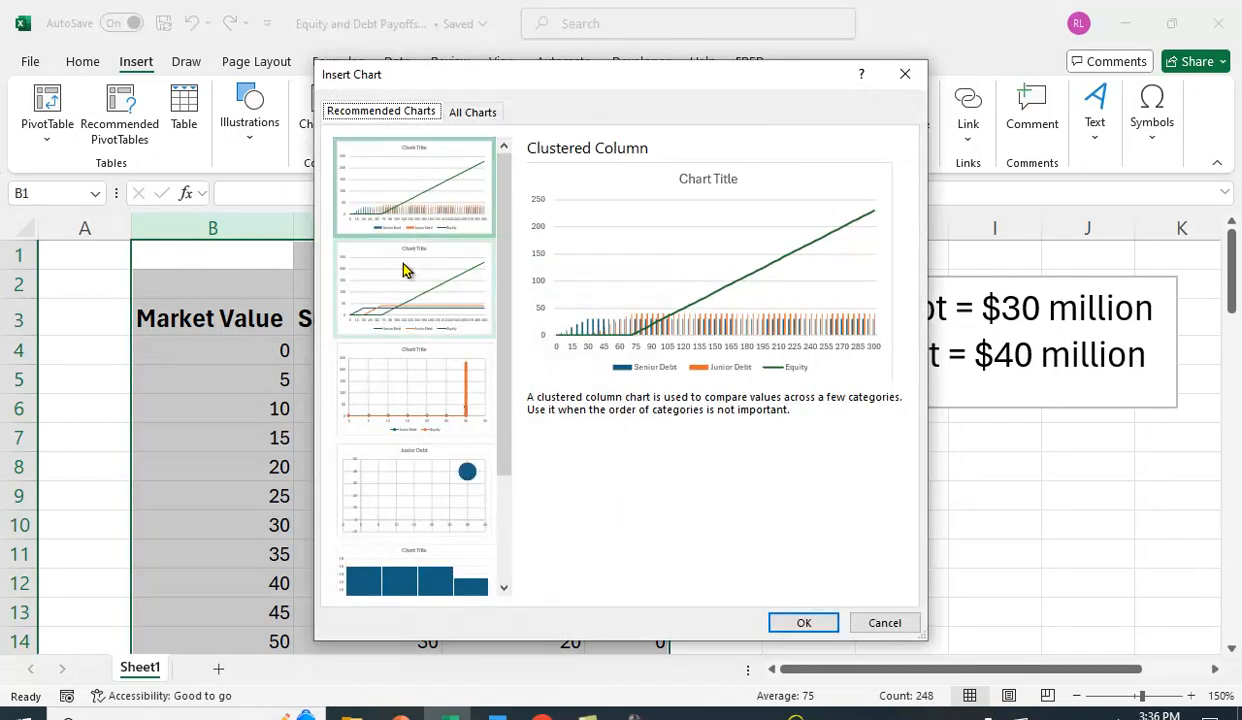
{"action": "left_click", "coordinate": [805, 623]}
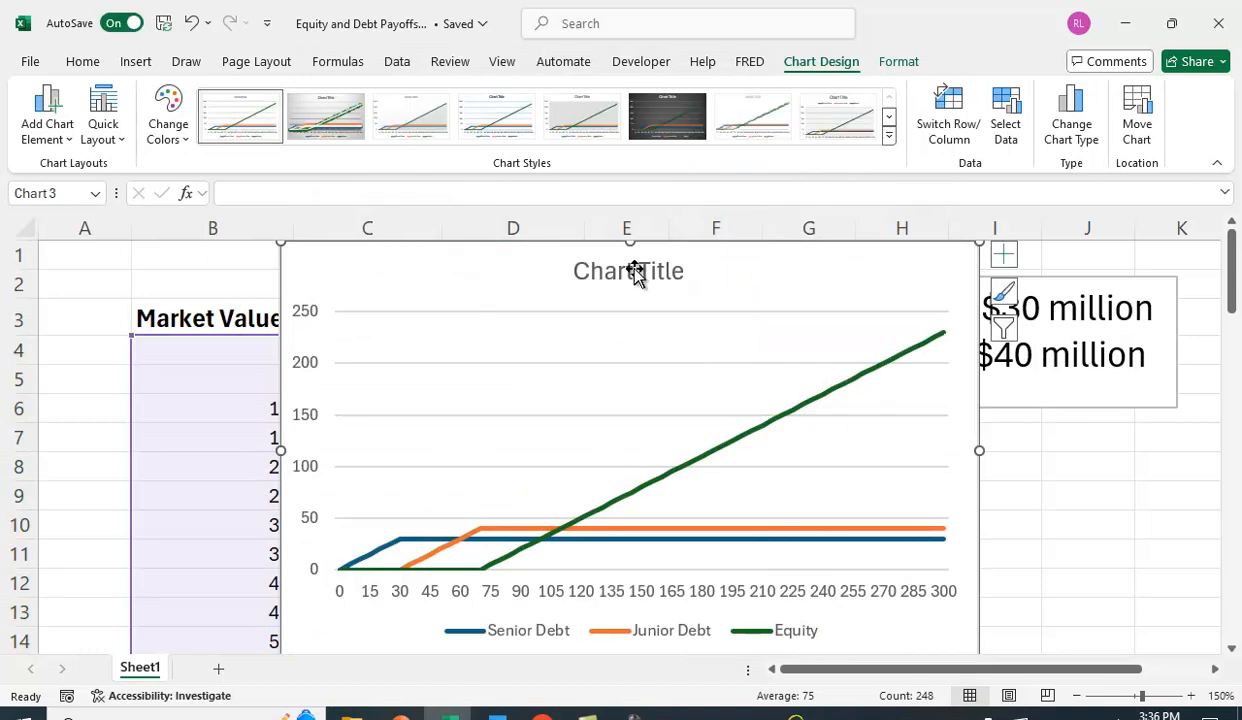
Move the chart beside the table below the debt amounts text box and make it slightly smaller.
{"action": "mouse_move", "coordinate": [613, 272]}
{"action": "left_mouse_down"}
{"action": "mouse_move", "coordinate": [801, 431]}
{"action": "mouse_move", "coordinate": [701, 347]}
{"action": "mouse_move", "coordinate": [535, 266]}
{"action": "mouse_move", "coordinate": [612, 278]}
{"action": "left_mouse_up"}
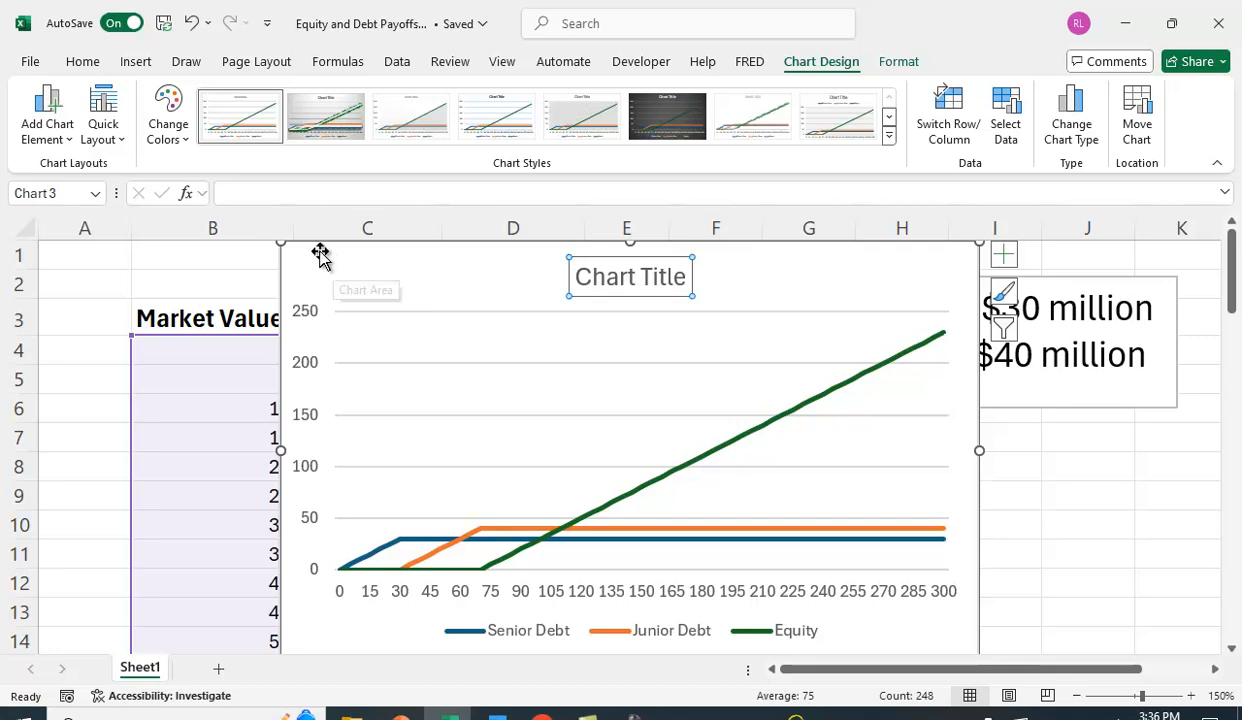
{"action": "left_click_drag", "start_coordinate": [333, 266], "coordinate": [787, 455]}
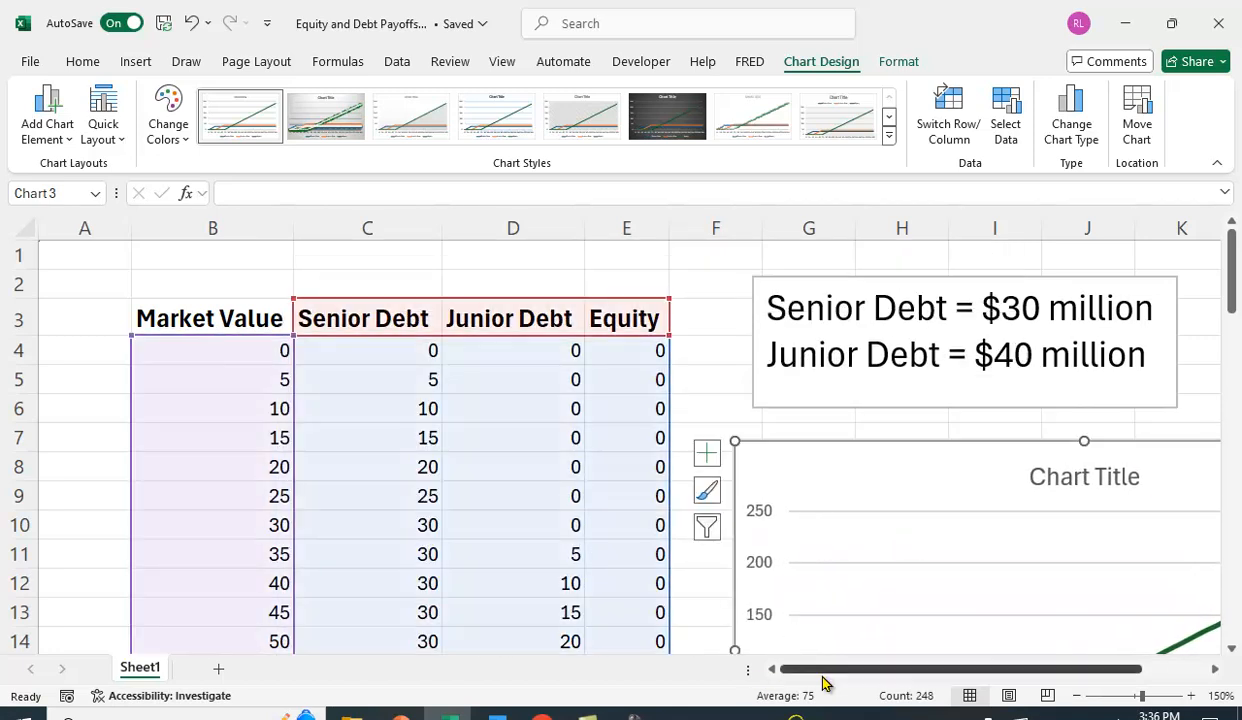
{"action": "left_click_drag", "start_coordinate": [865, 671], "coordinate": [967, 687]}
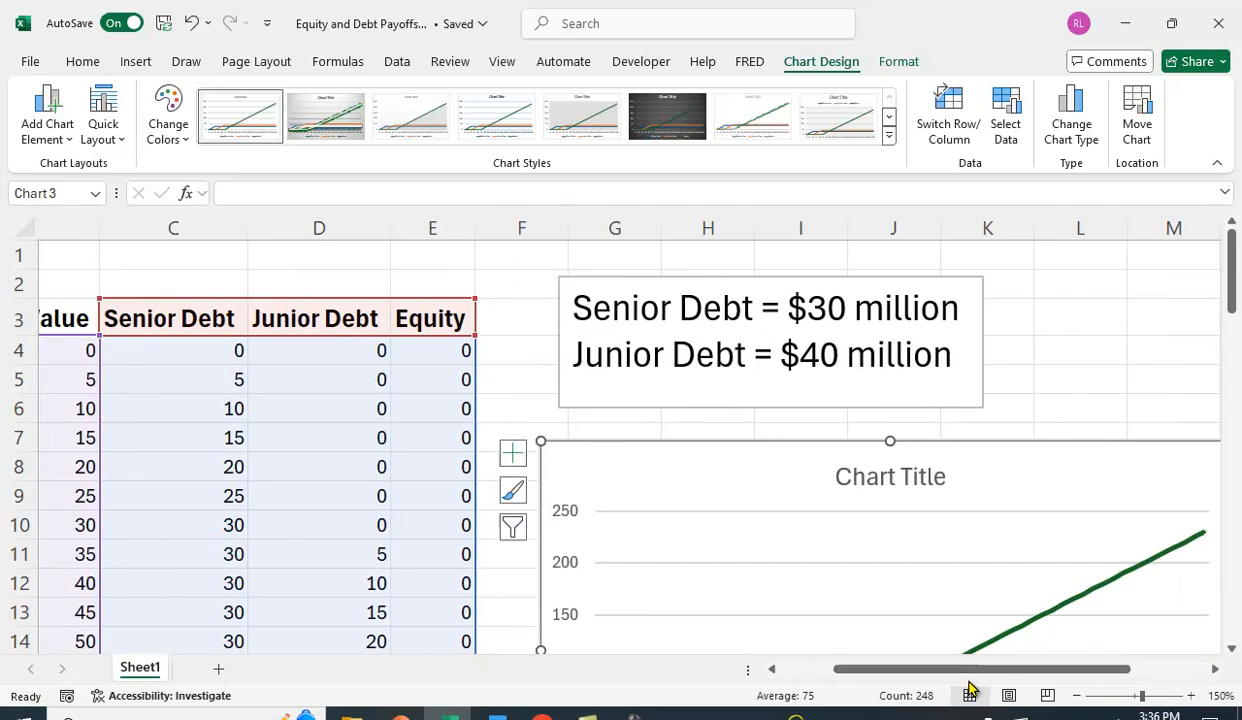
{"action": "scroll", "coordinate": [961, 582], "scroll_direction": "down", "scroll_amount": 3}
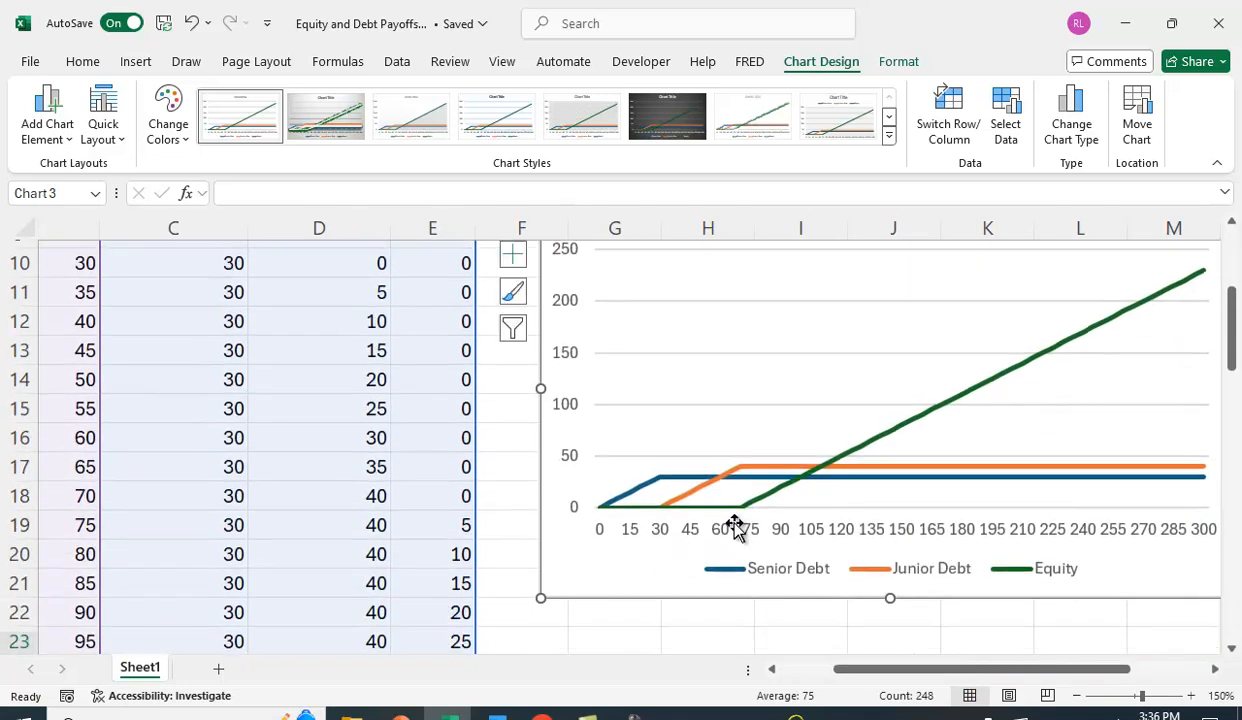
{"action": "left_click_drag", "start_coordinate": [905, 670], "coordinate": [972, 677]}
{"action": "scroll", "coordinate": [951, 627], "scroll_direction": "up", "scroll_amount": 1}
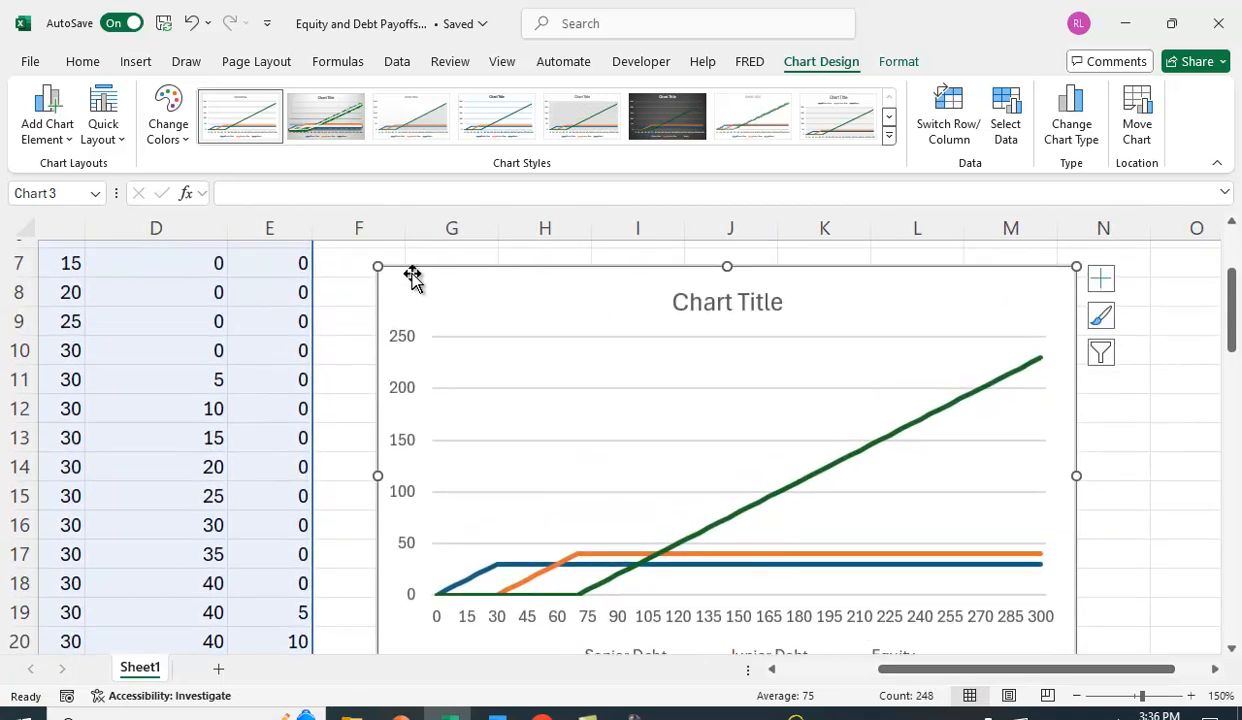
{"action": "left_click_drag", "start_coordinate": [378, 266], "coordinate": [415, 316]}
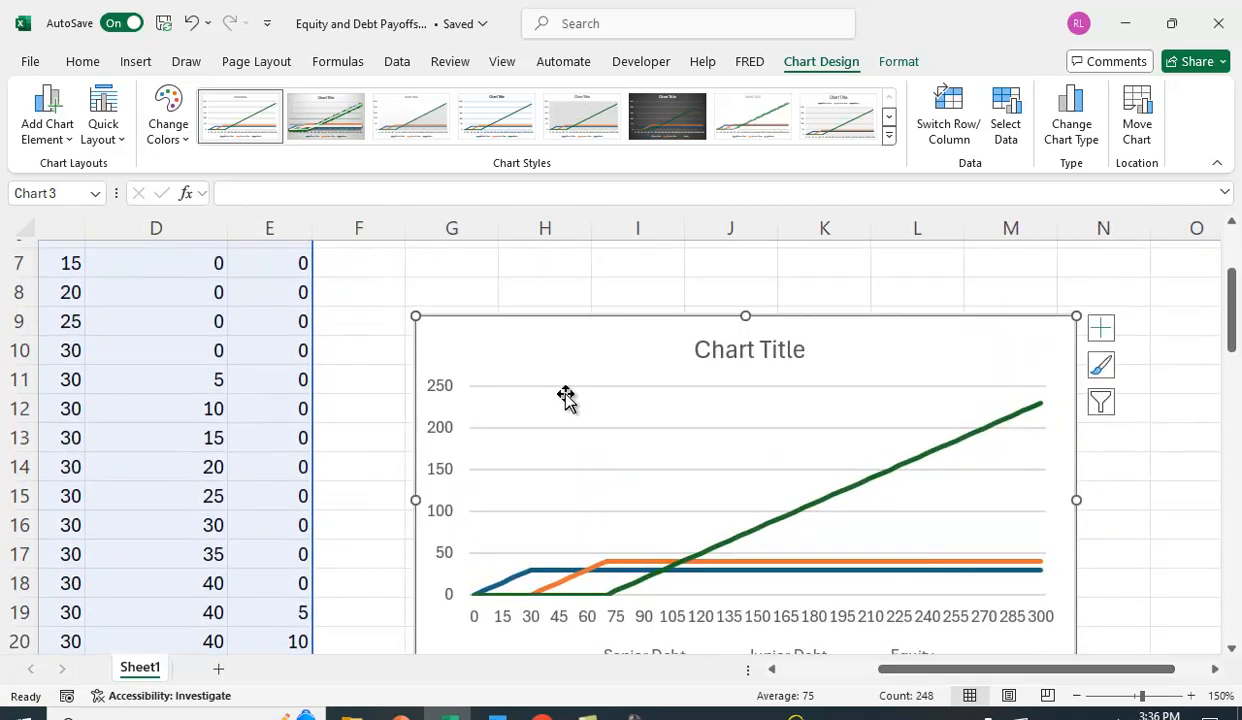
{"action": "left_click_drag", "start_coordinate": [600, 364], "coordinate": [563, 318]}
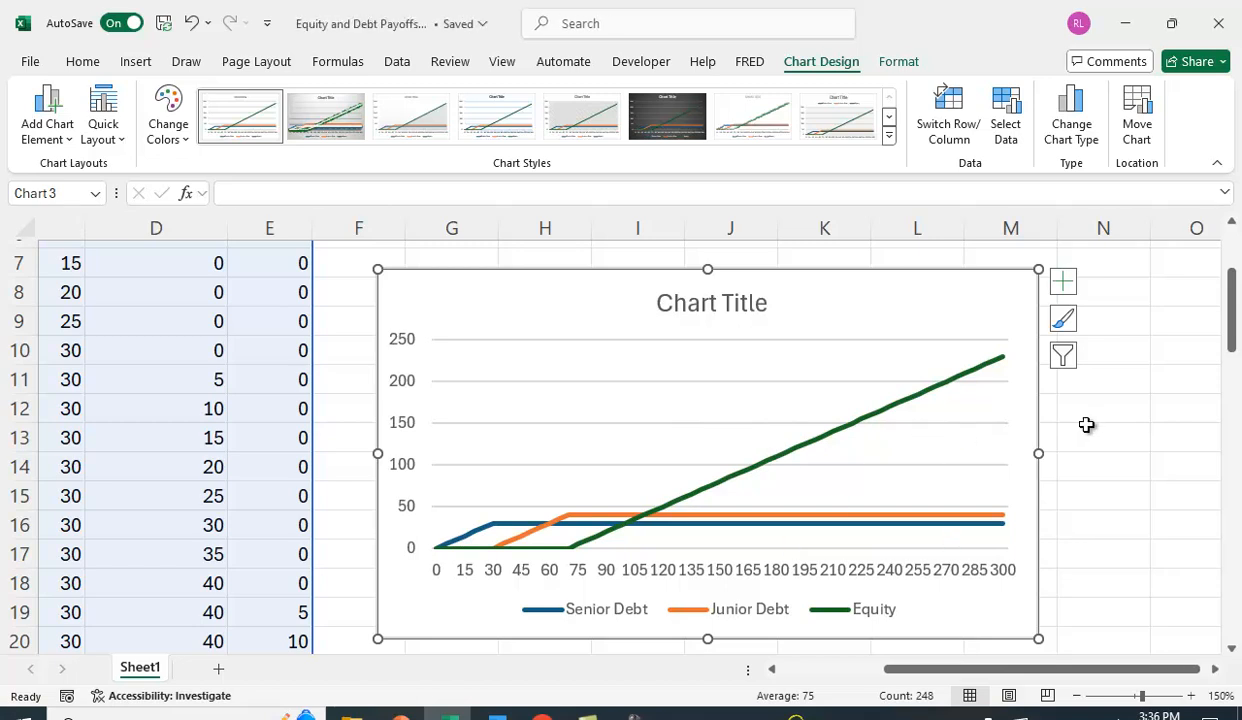
Filter the chart to show only the Senior Debt series and examine its payoff line.
{"action": "left_click", "coordinate": [1063, 356]}
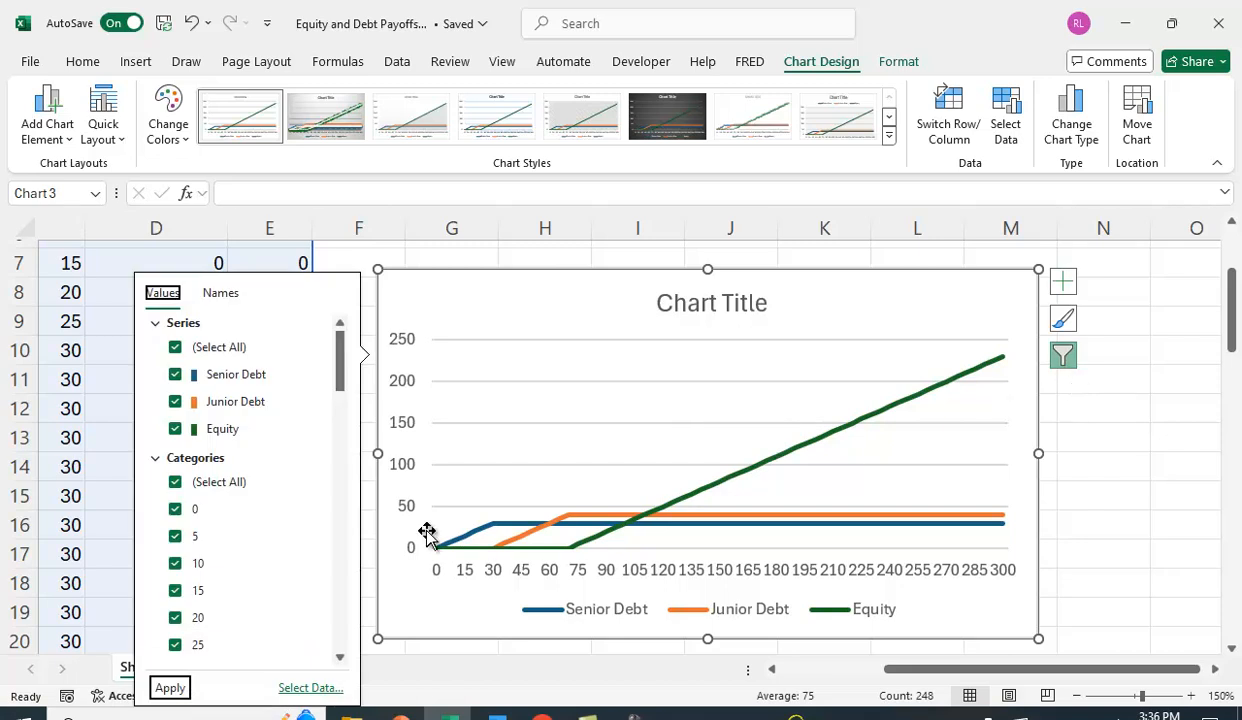
{"action": "left_click", "coordinate": [176, 429]}
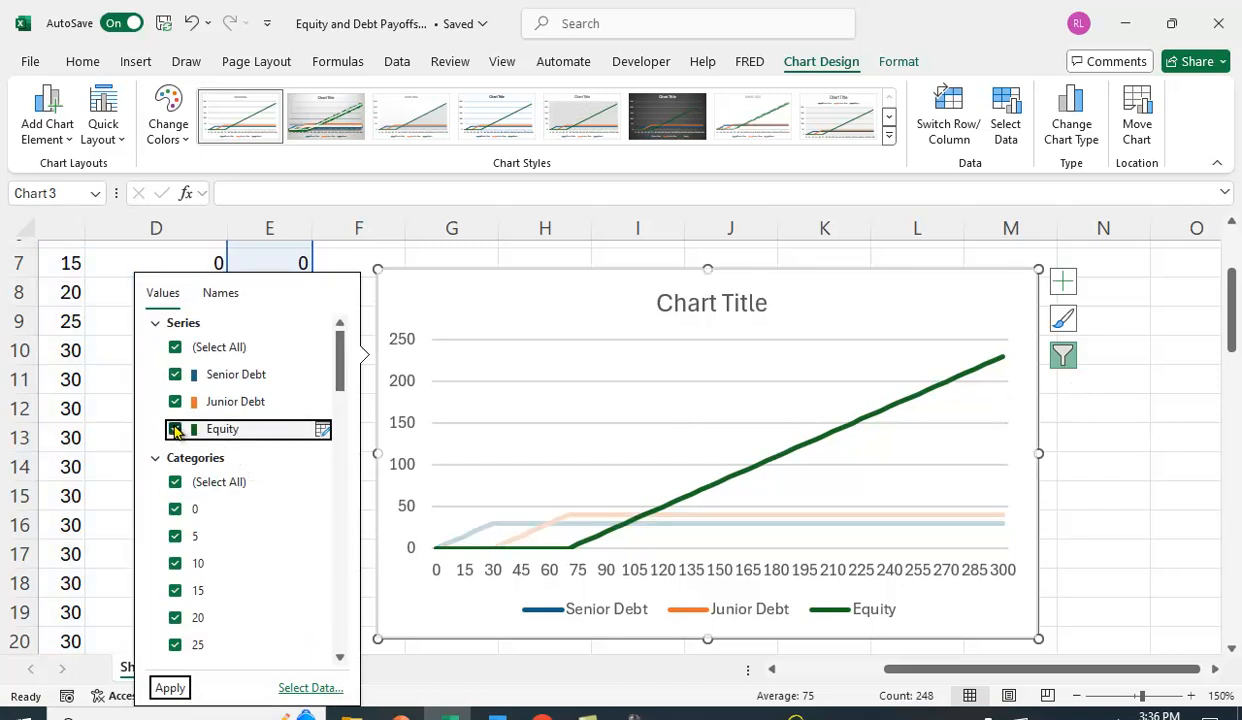
{"action": "left_click", "coordinate": [176, 401]}
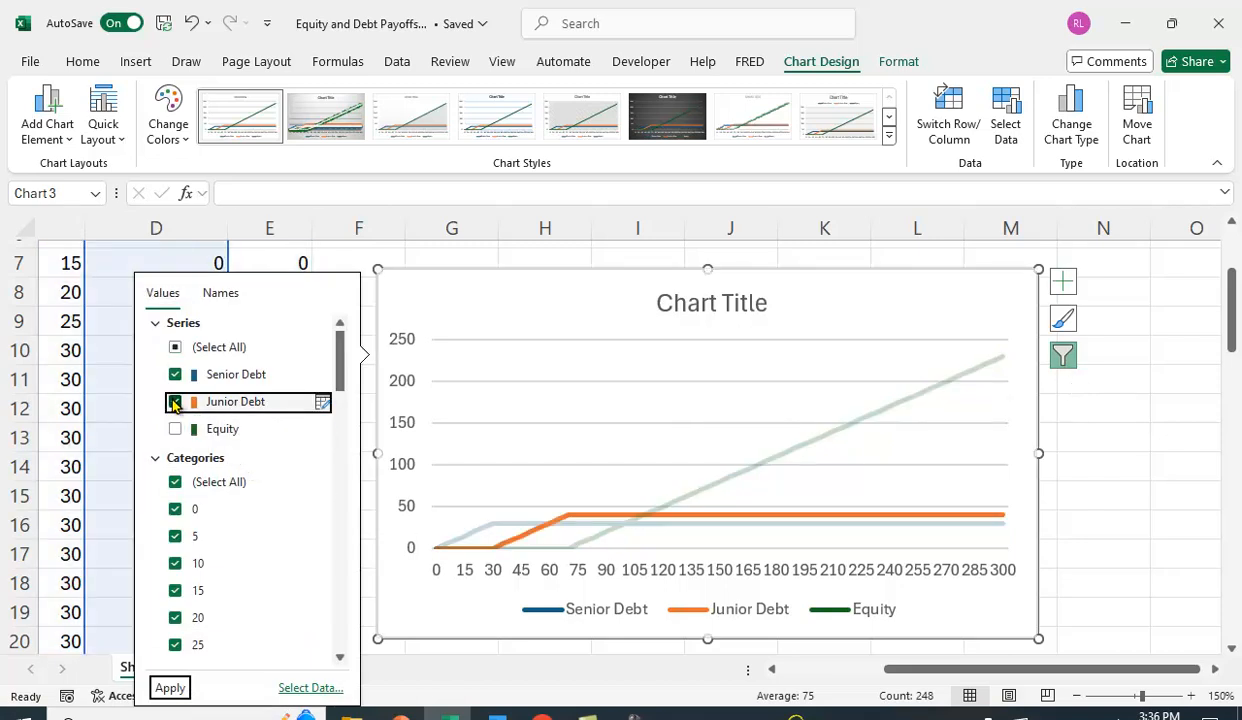
{"action": "left_click", "coordinate": [179, 690]}
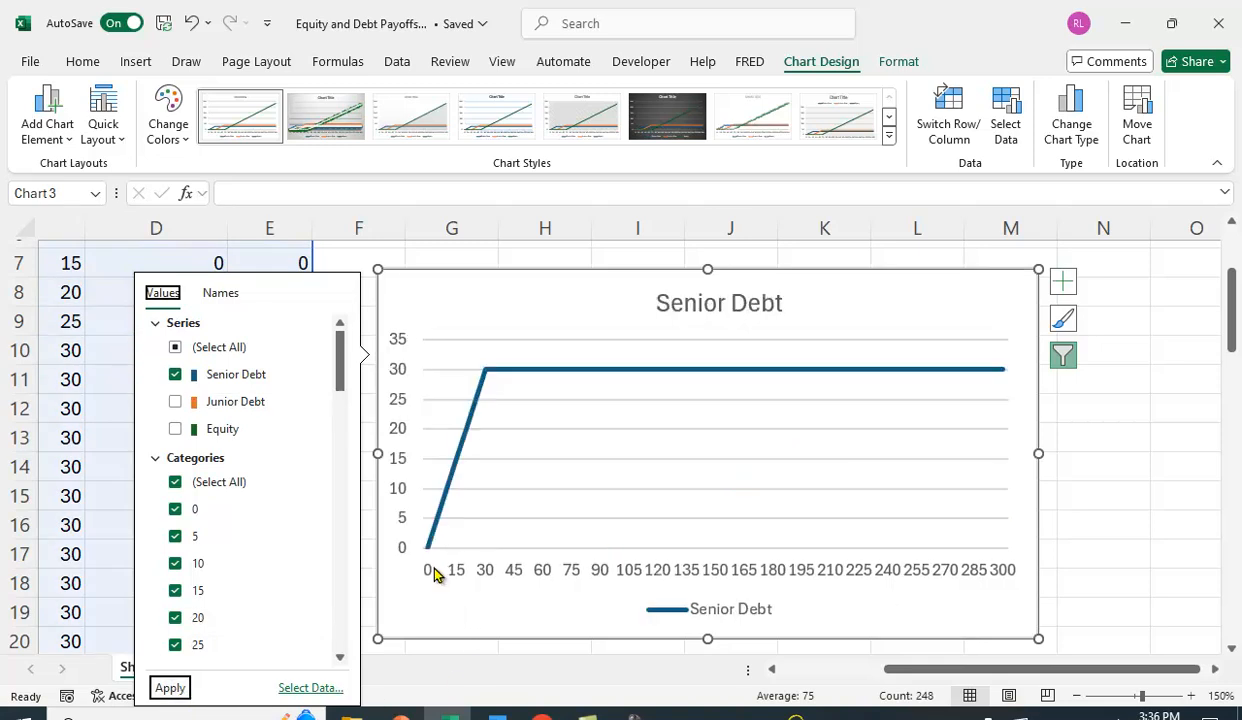
{"action": "mouse_move", "coordinate": [427, 557]}
Change the chart filter to show only the Junior Debt series and examine where its payoff starts rising.
{"action": "left_click", "coordinate": [175, 401]}
{"action": "left_click", "coordinate": [175, 374]}
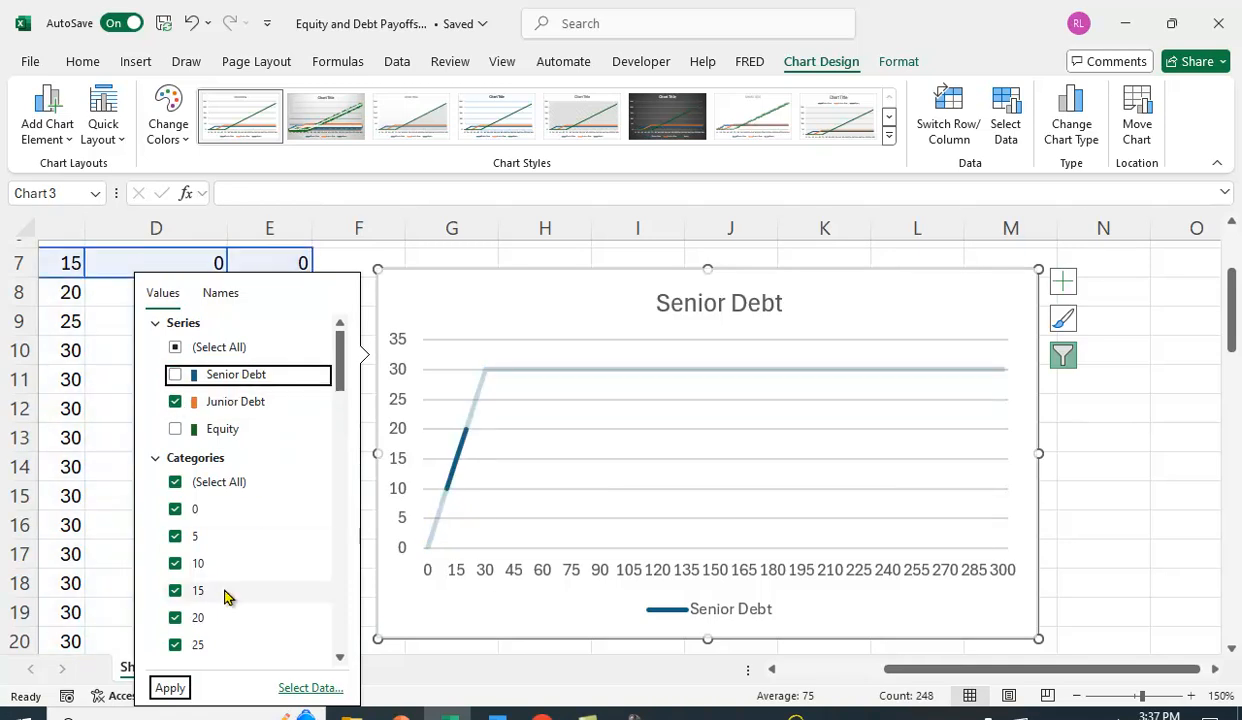
{"action": "left_click", "coordinate": [170, 688]}
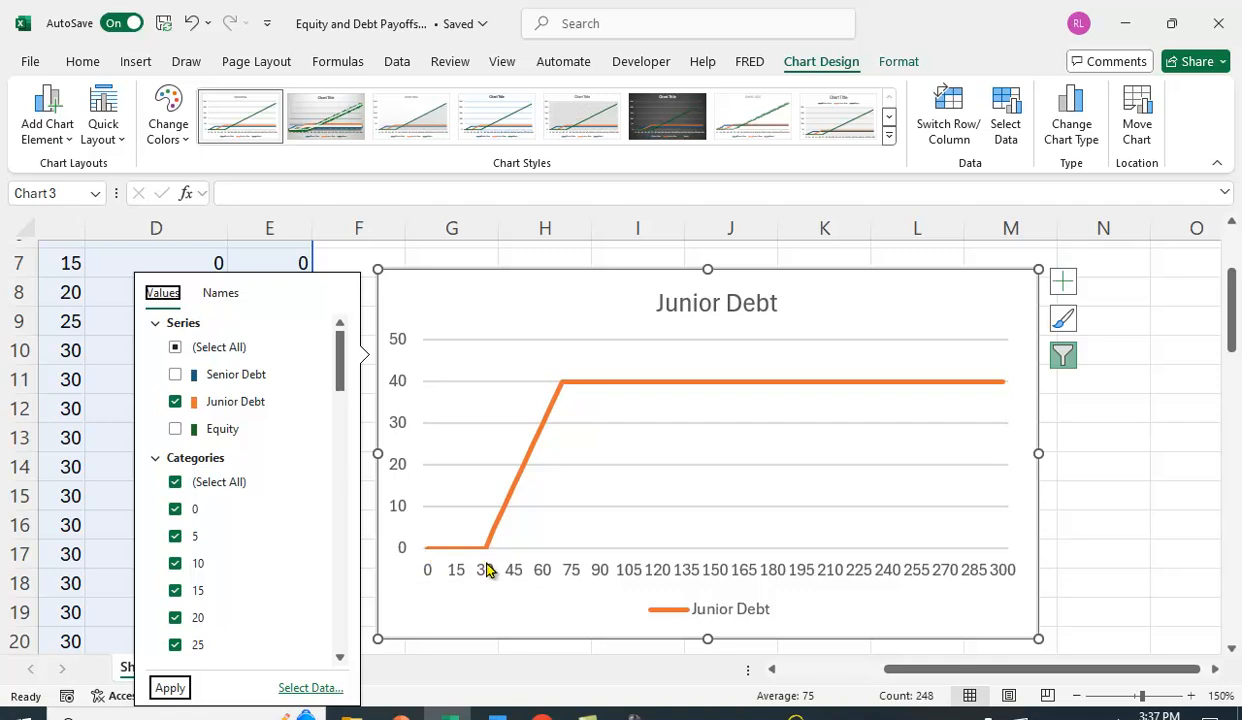
{"action": "mouse_move", "coordinate": [485, 560]}
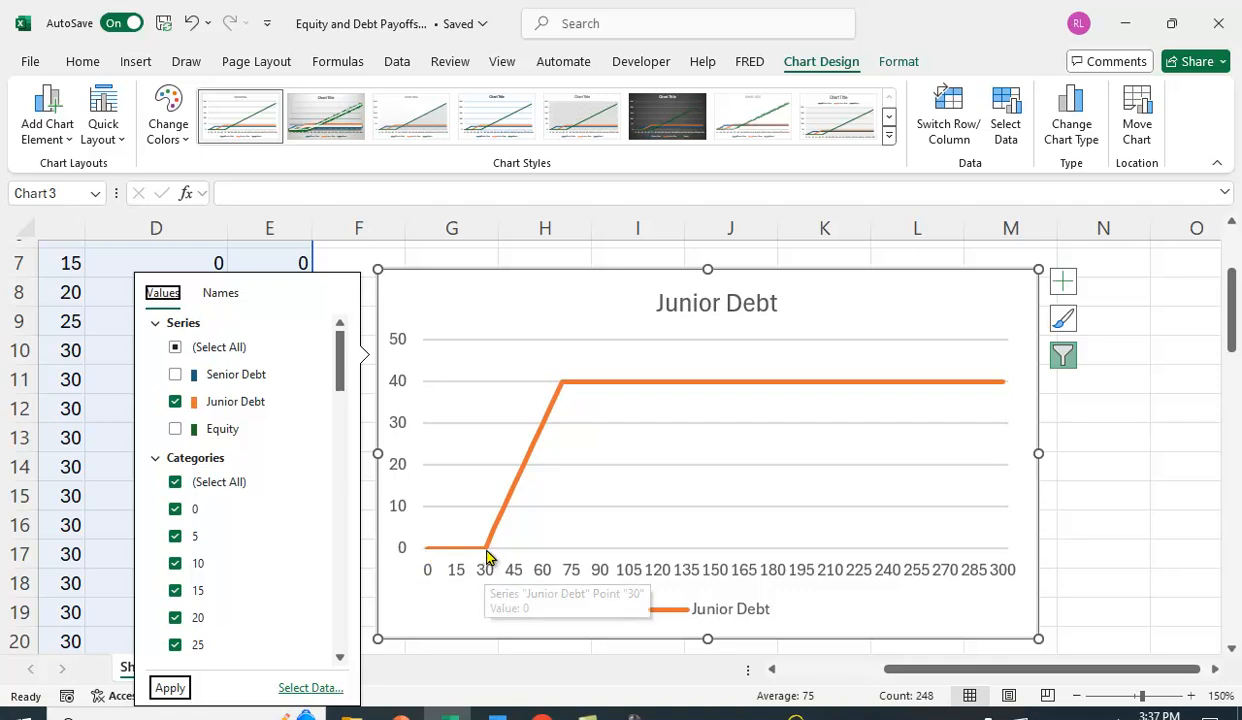
{"action": "mouse_move", "coordinate": [500, 517]}
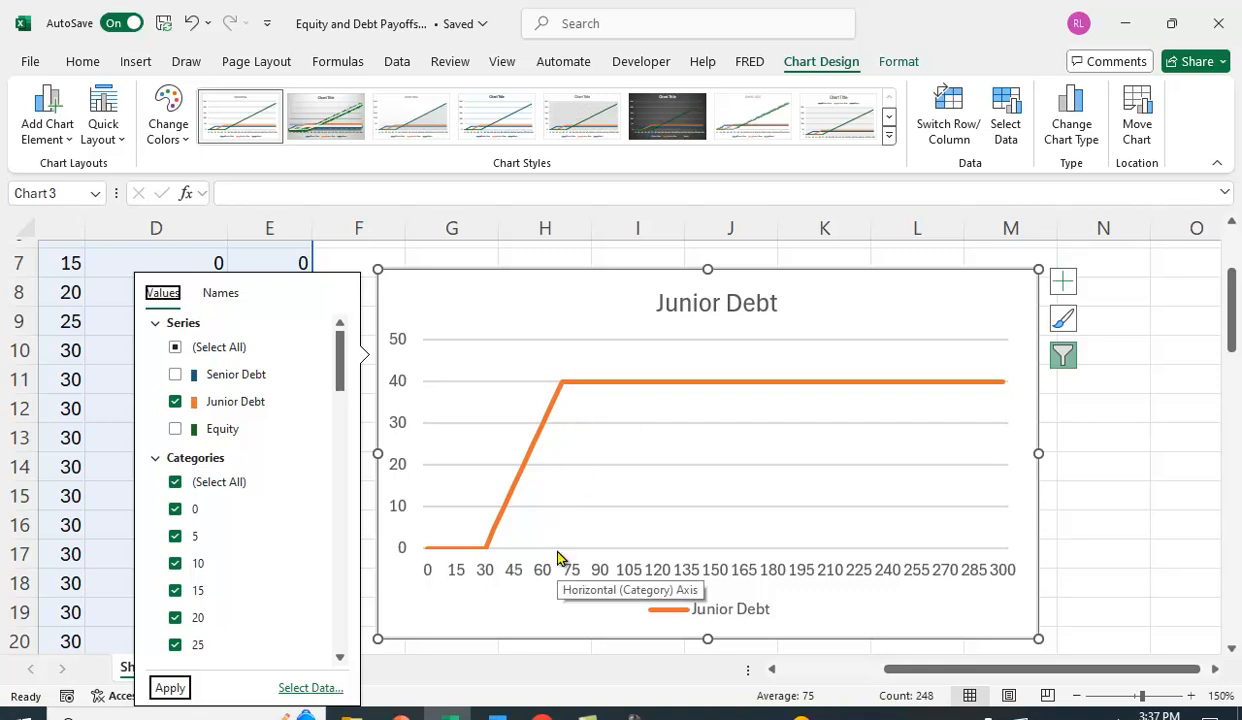
Change the chart filter to show only the Equity series and examine where its payoff begins.
{"action": "left_click", "coordinate": [175, 429]}
{"action": "left_click", "coordinate": [175, 401]}
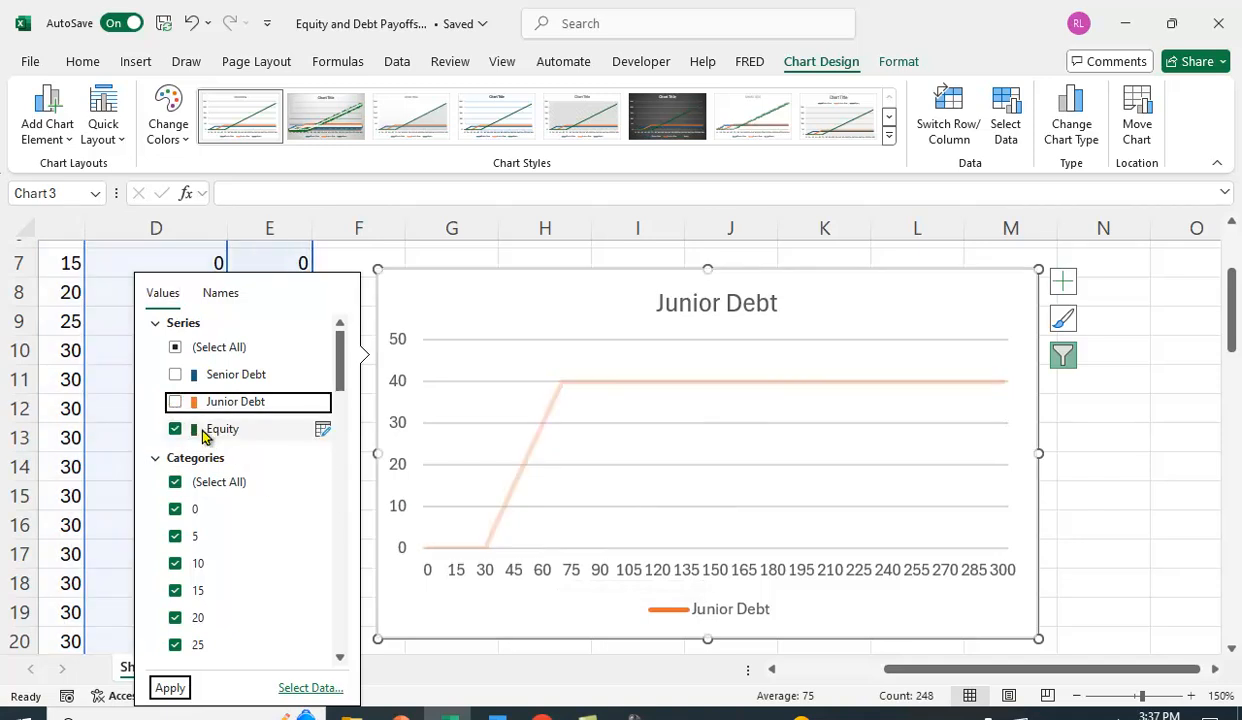
{"action": "left_click", "coordinate": [170, 688]}
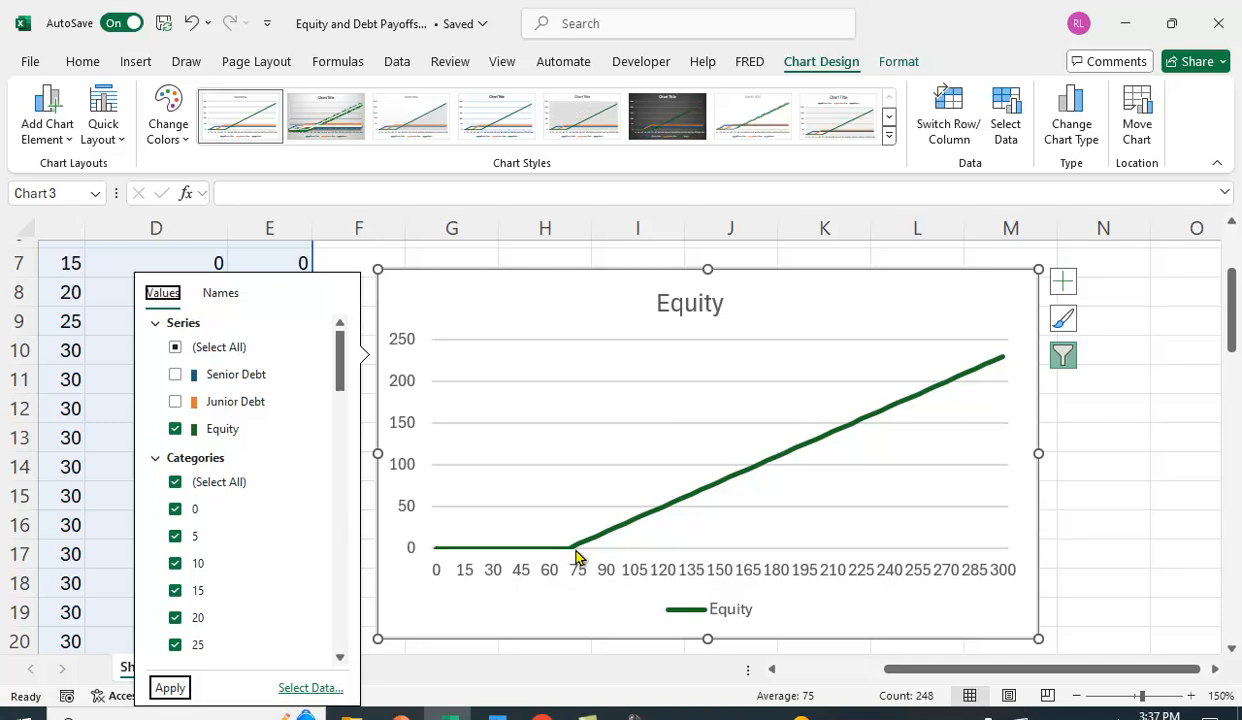
{"action": "mouse_move", "coordinate": [576, 558]}
Restore the Junior Debt and Senior Debt series so the chart plots them together with Equity.
{"action": "left_click", "coordinate": [175, 402]}
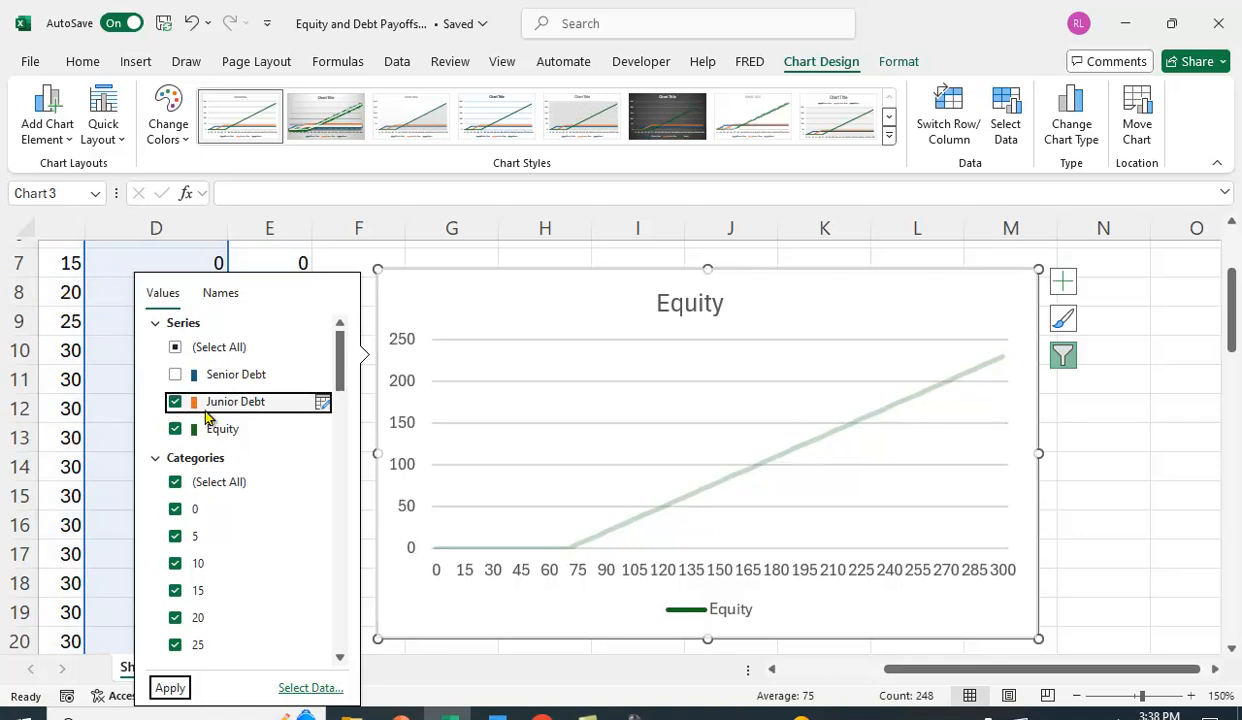
{"action": "left_click", "coordinate": [175, 374]}
{"action": "scroll", "coordinate": [254, 430], "scroll_direction": "down", "scroll_amount": 1}
{"action": "scroll", "coordinate": [254, 430], "scroll_direction": "down", "scroll_amount": 1}
{"action": "left_click", "coordinate": [170, 688]}
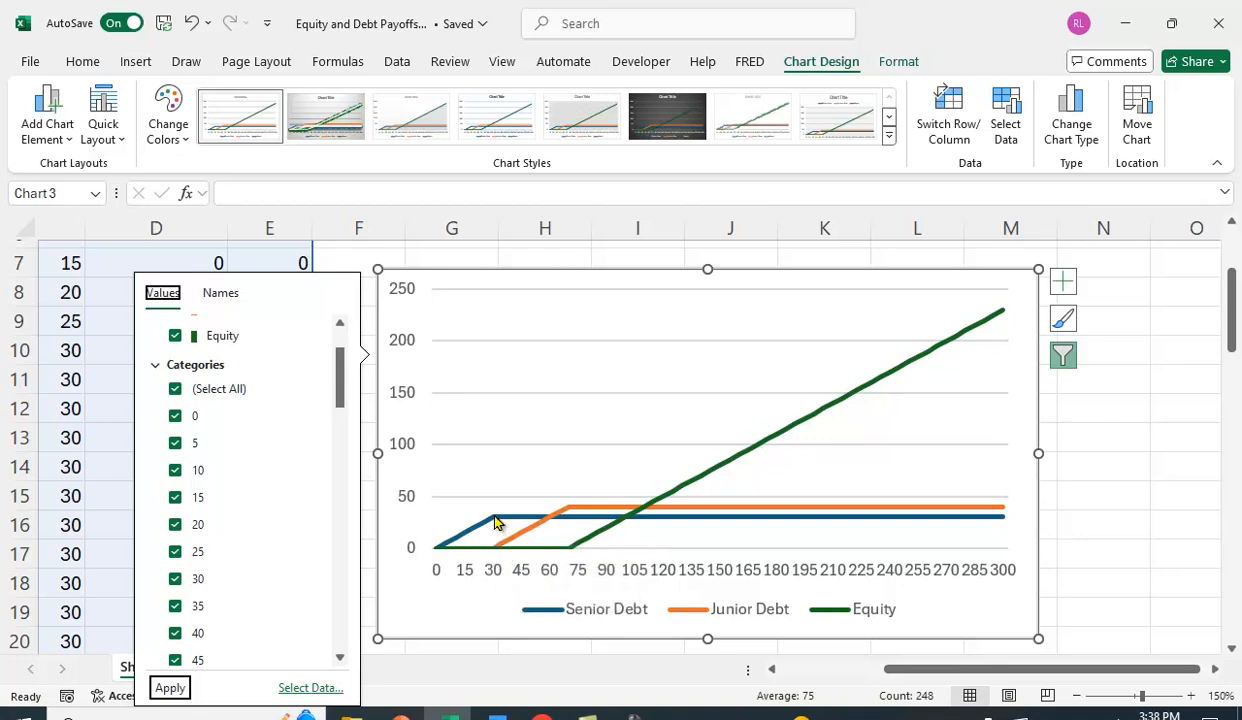
{"action": "mouse_move", "coordinate": [568, 508]}
{"action": "left_click", "coordinate": [172, 688]}
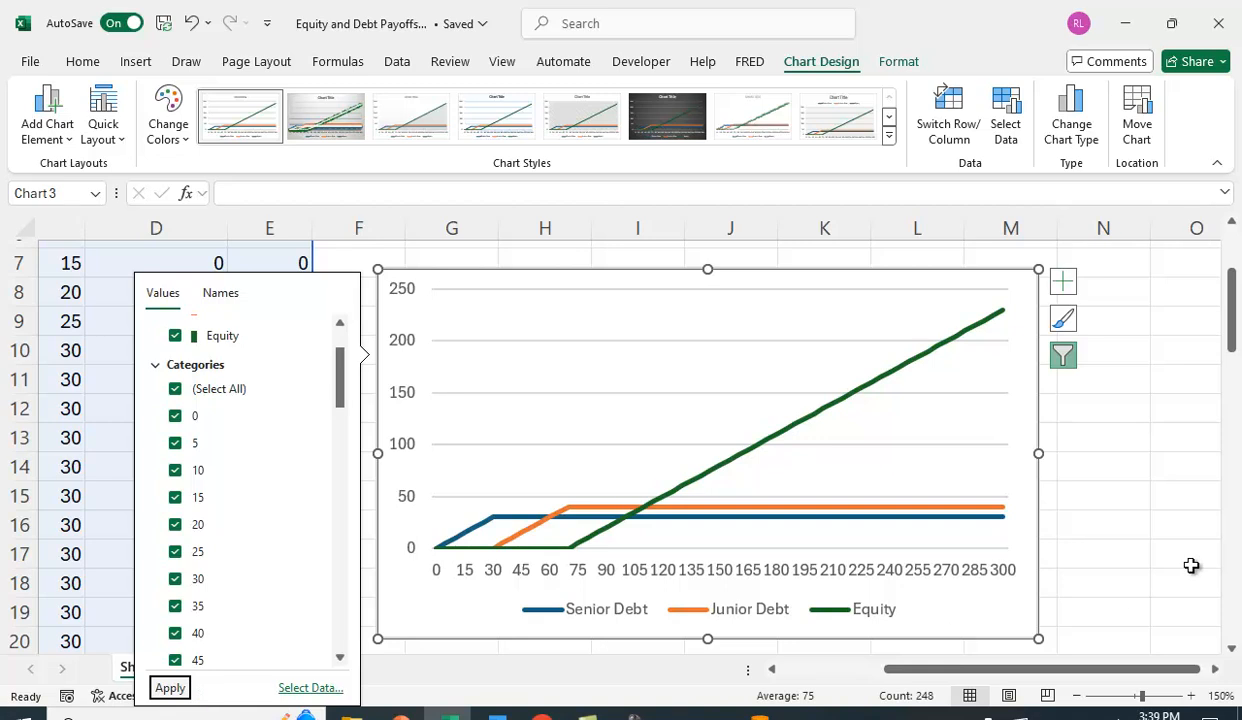
{"action": "scroll", "coordinate": [1157, 550], "scroll_direction": "down", "scroll_amount": 4}
{"action": "scroll", "coordinate": [1174, 517], "scroll_direction": "up", "scroll_amount": 2}
{"action": "scroll", "coordinate": [1131, 573], "scroll_direction": "up", "scroll_amount": 3}
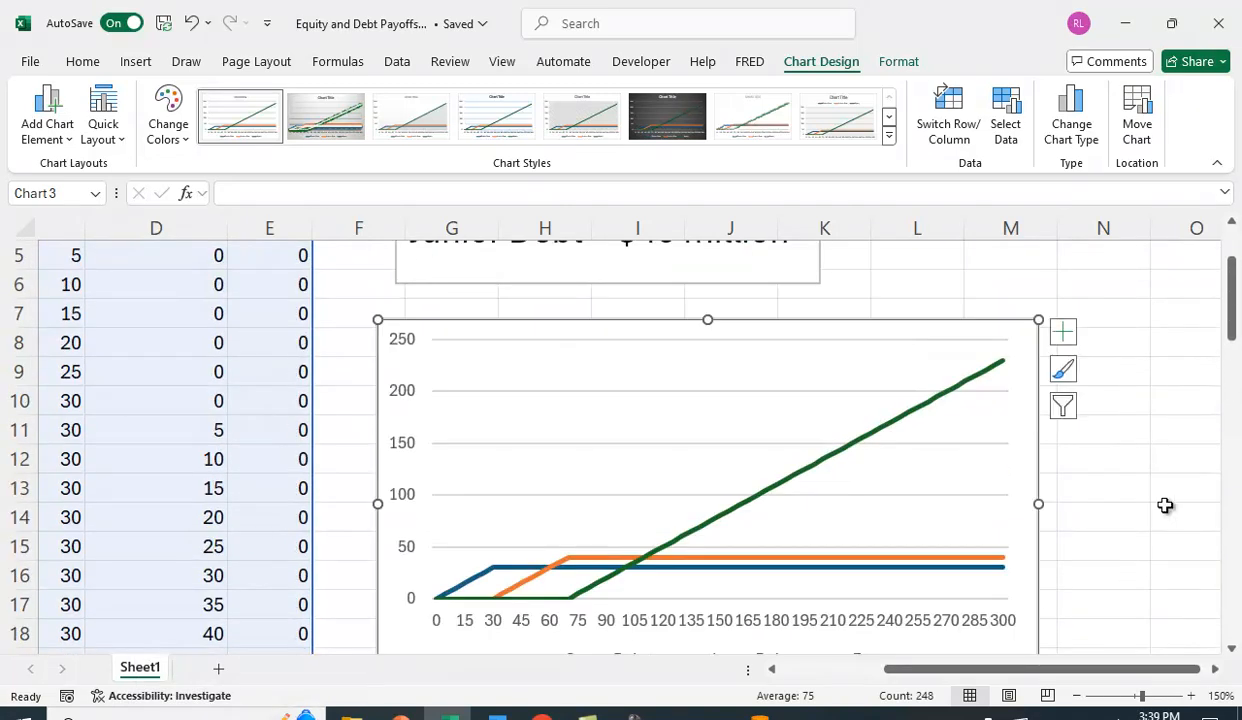